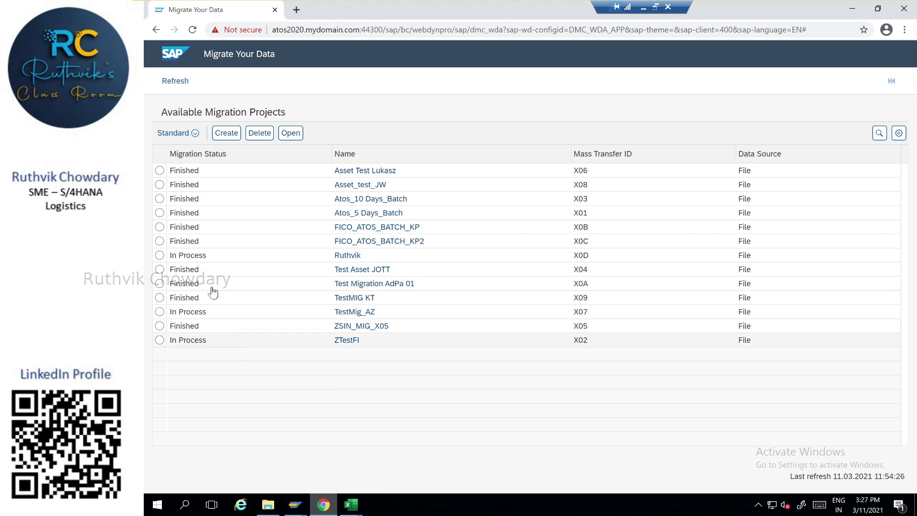
- Open the Ruthvik project and scroll its Migration Objects table down and back up
left_click(159, 255)
left_click(294, 137)
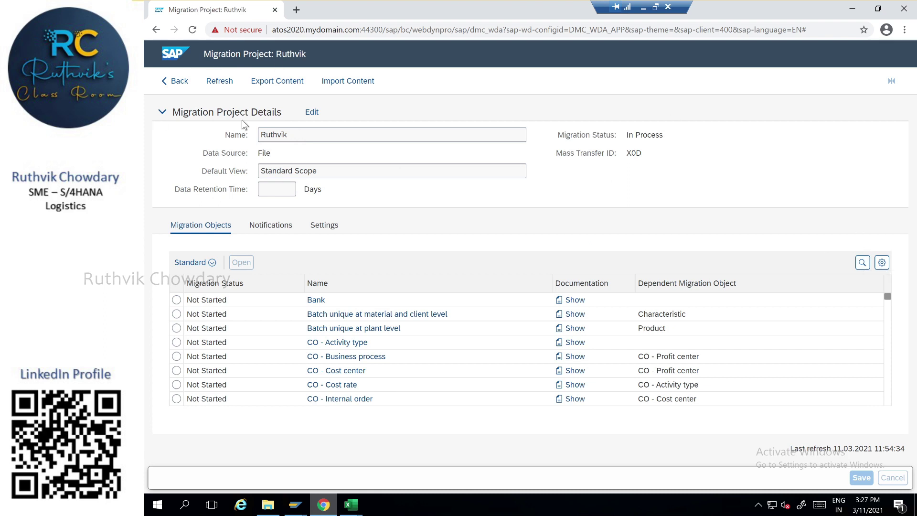
left_click(888, 310)
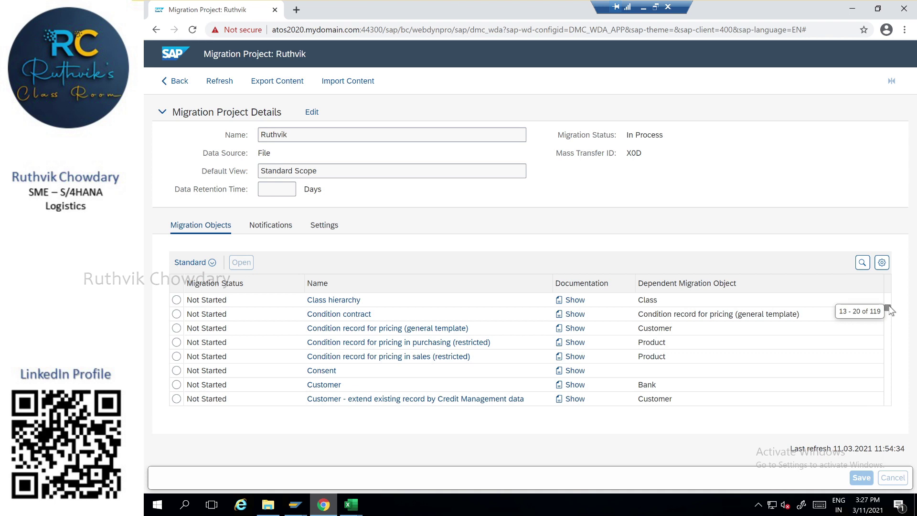
left_click_drag(887, 302, 887, 293)
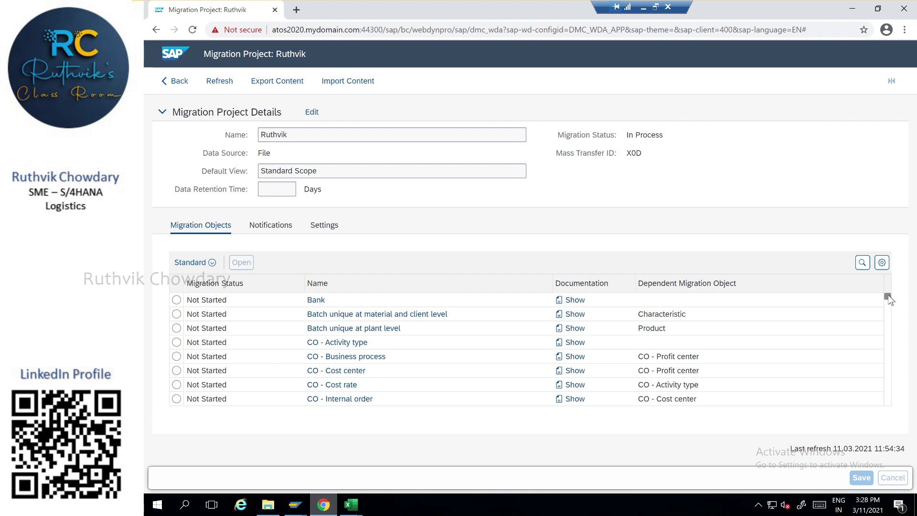
- Filter the migration objects list by 'material', narrowing it to 17 matches
left_click(862, 262)
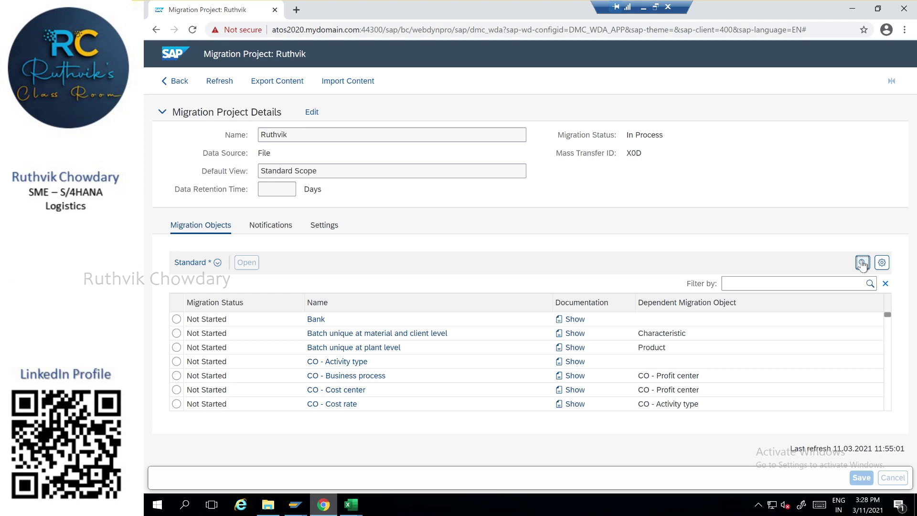
left_click(798, 285)
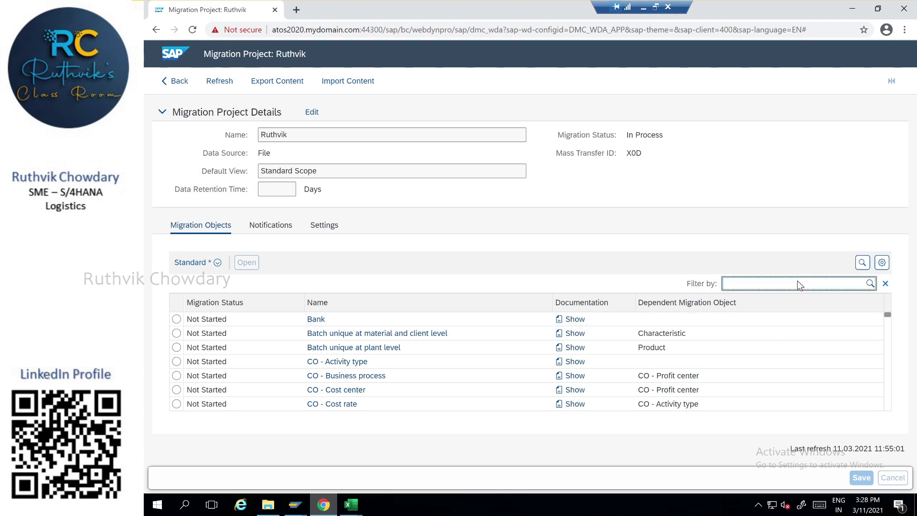
type("material")
key("Return")
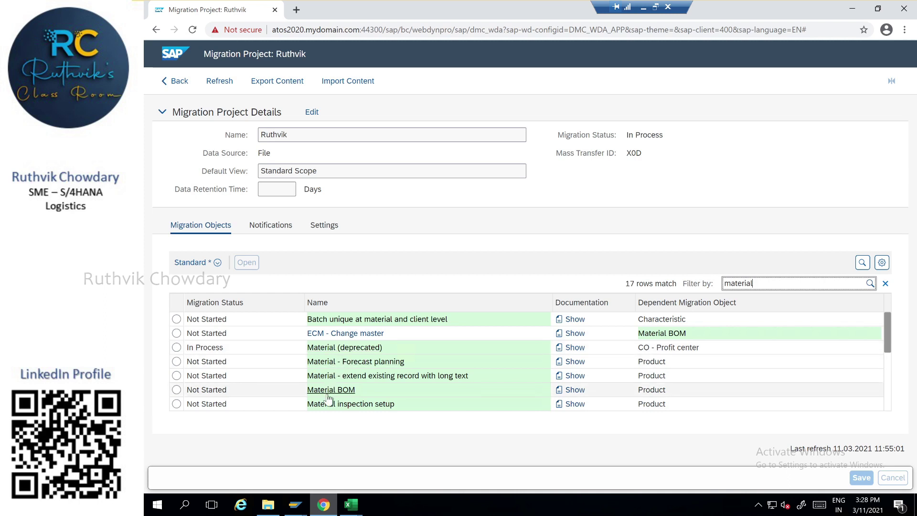
- Replace the 'material' filter term with 'product'
left_click(328, 350)
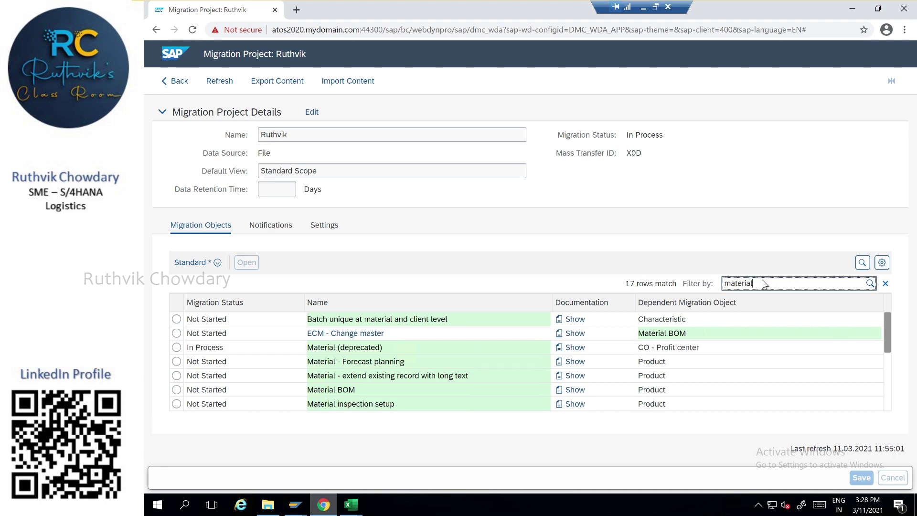
left_click_drag(758, 284, 720, 287)
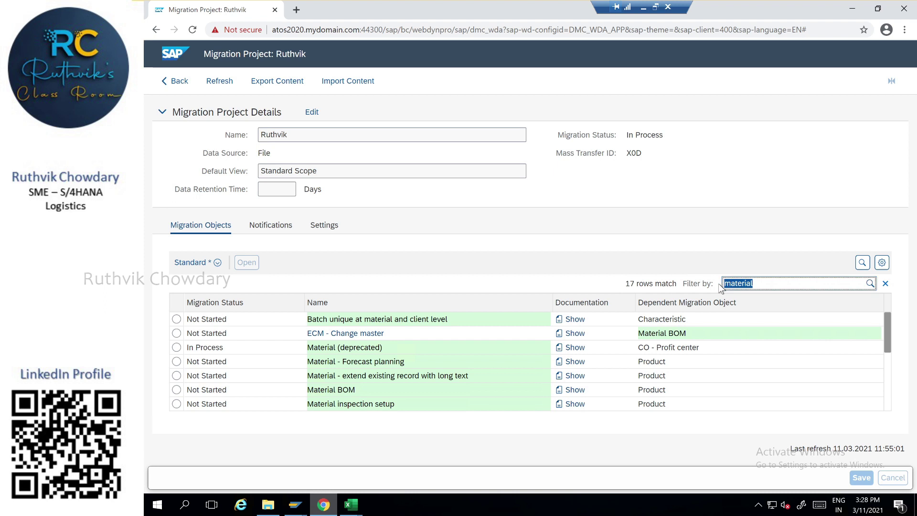
type("product")
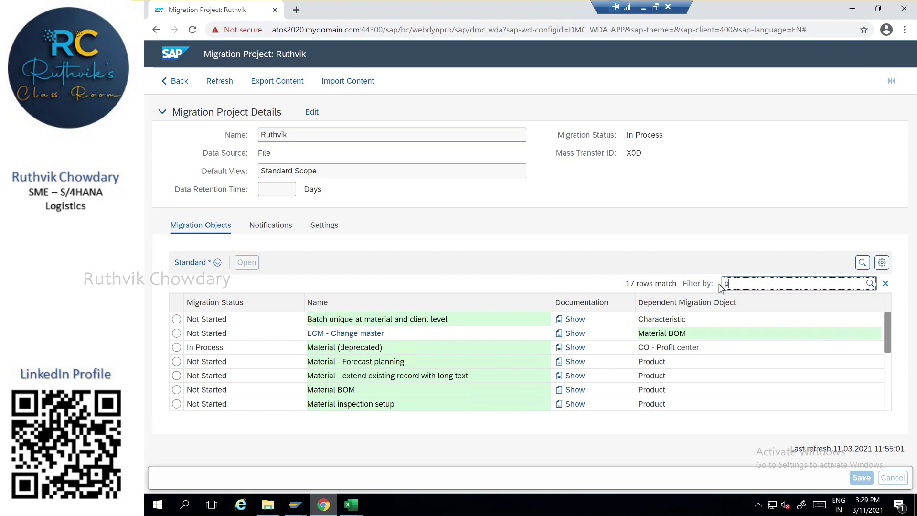
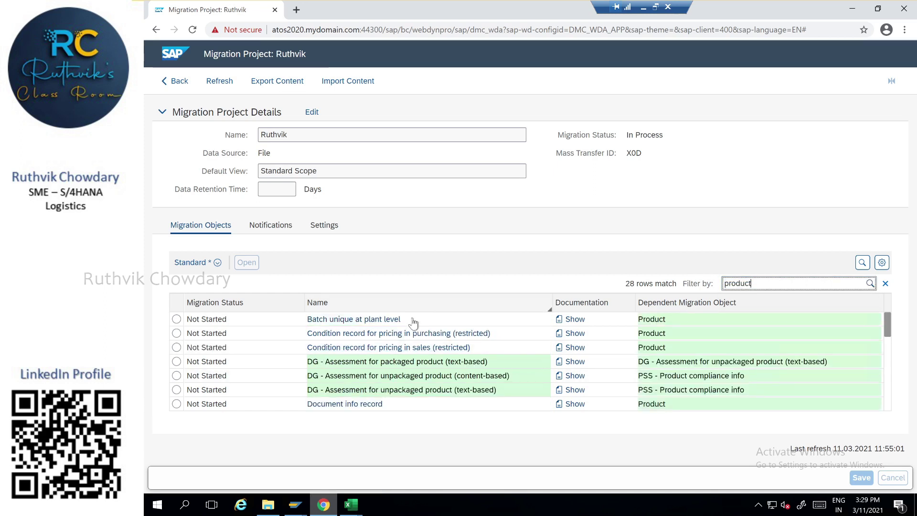
- Open the Finished Product migration object and bring up the Product LTMC workbook in Excel
scroll(412, 324, "down", 6)
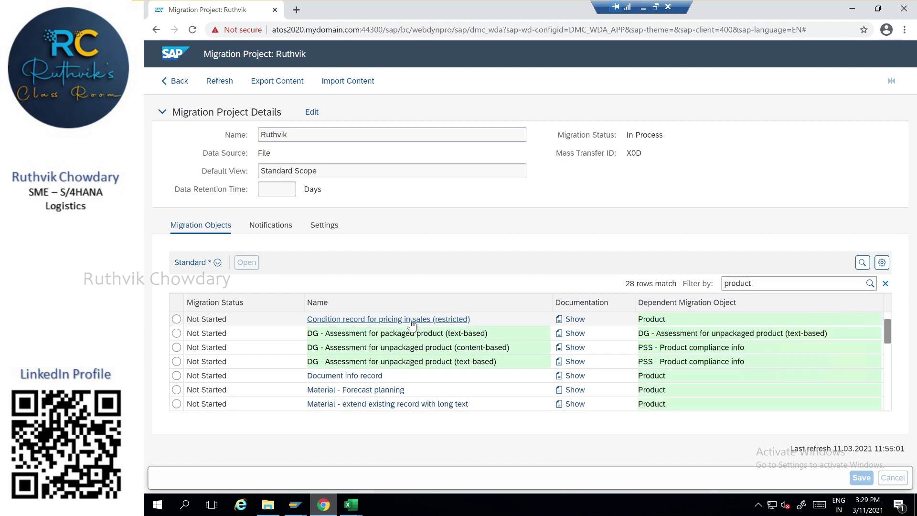
scroll(411, 365, "down", 6)
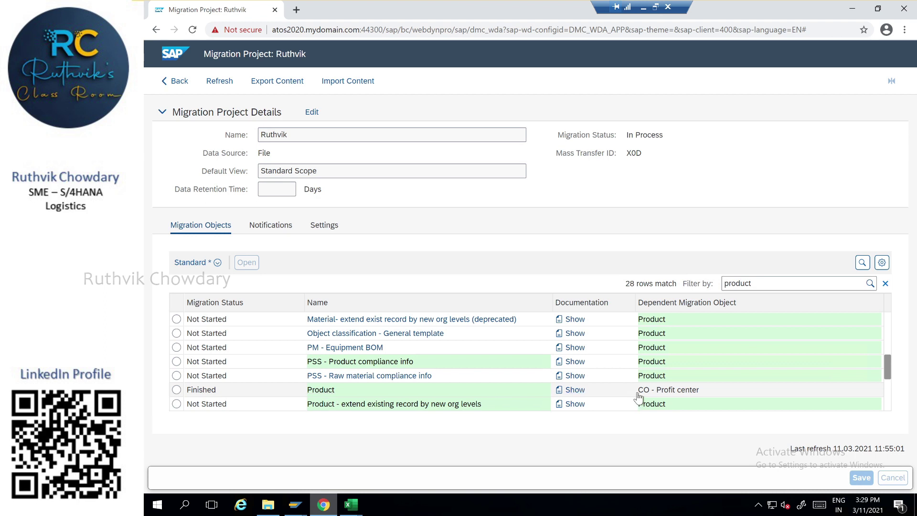
left_click(176, 390)
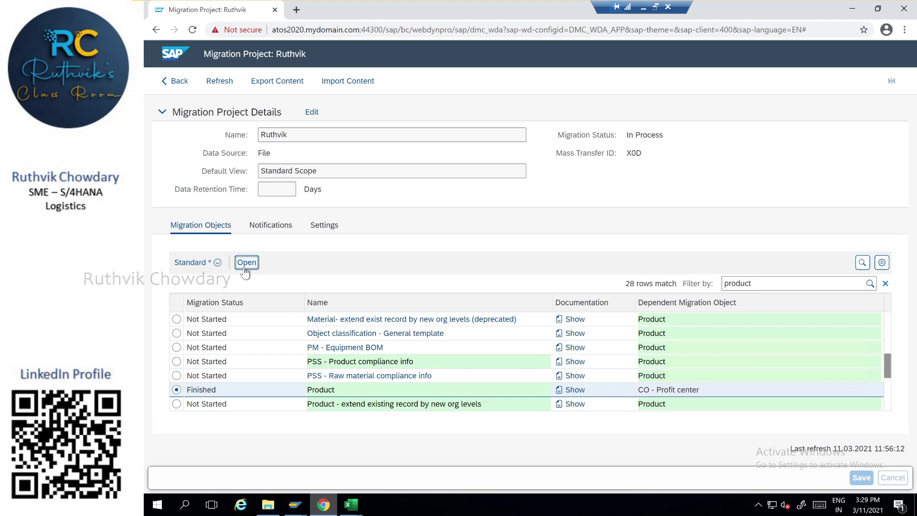
left_click(246, 262)
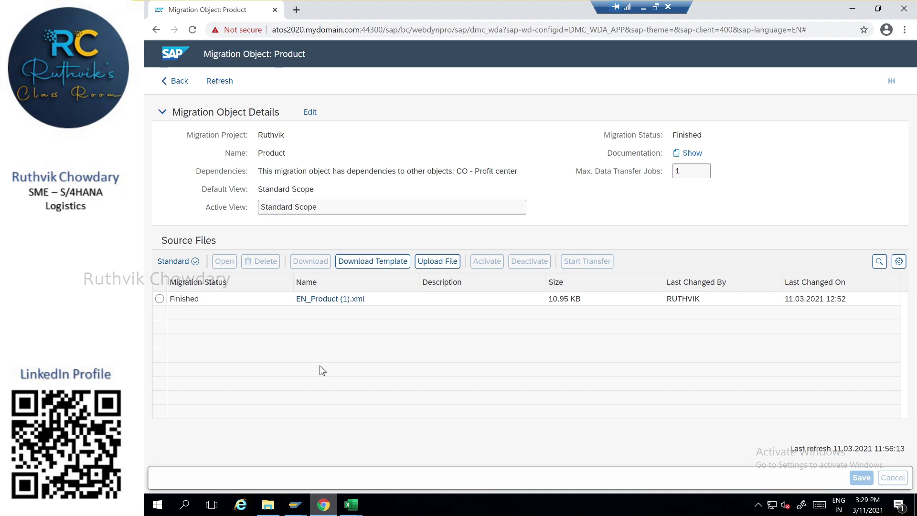
left_click(359, 509)
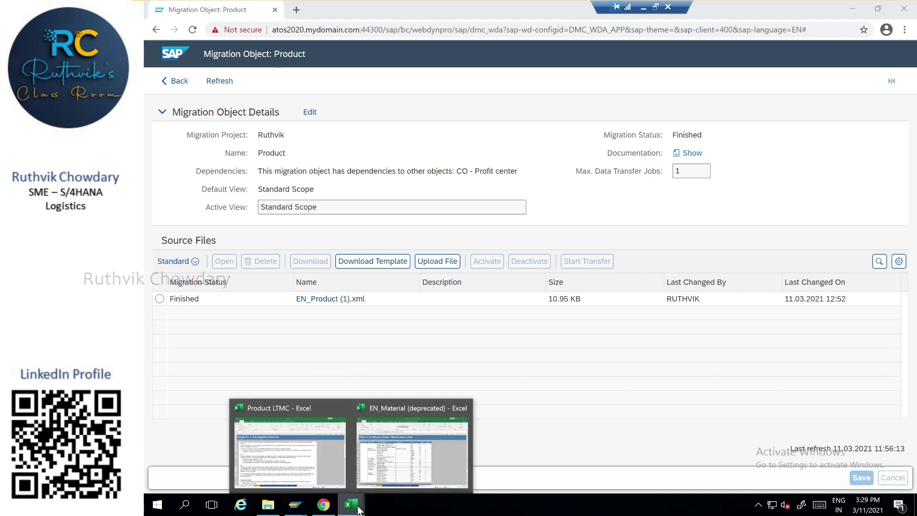
left_click(316, 455)
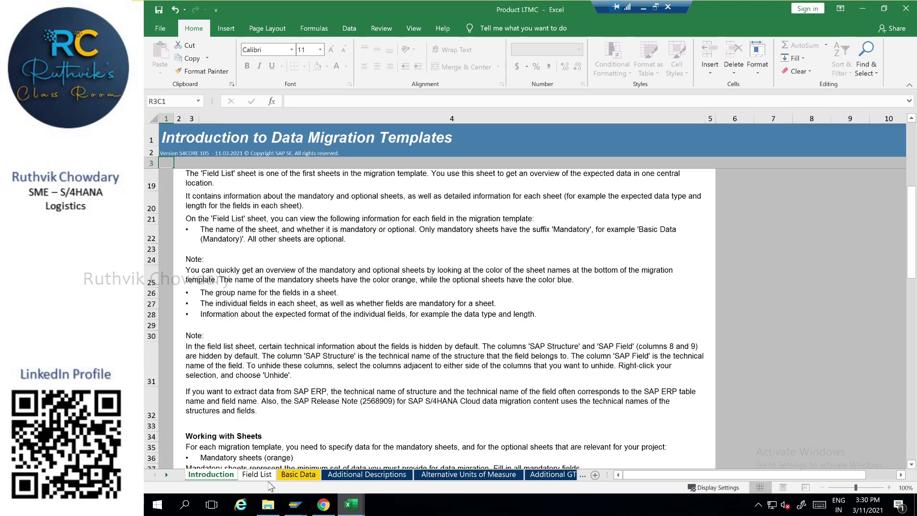
- Show the Field List sheet scrolled to the top of the Basic Data fields
left_click(264, 474)
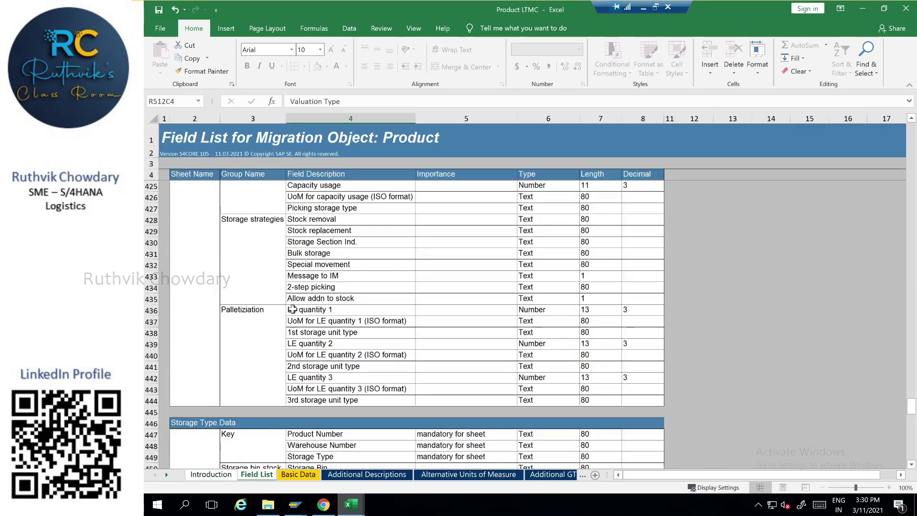
scroll(256, 269, "up", 16)
scroll(256, 268, "up", 20)
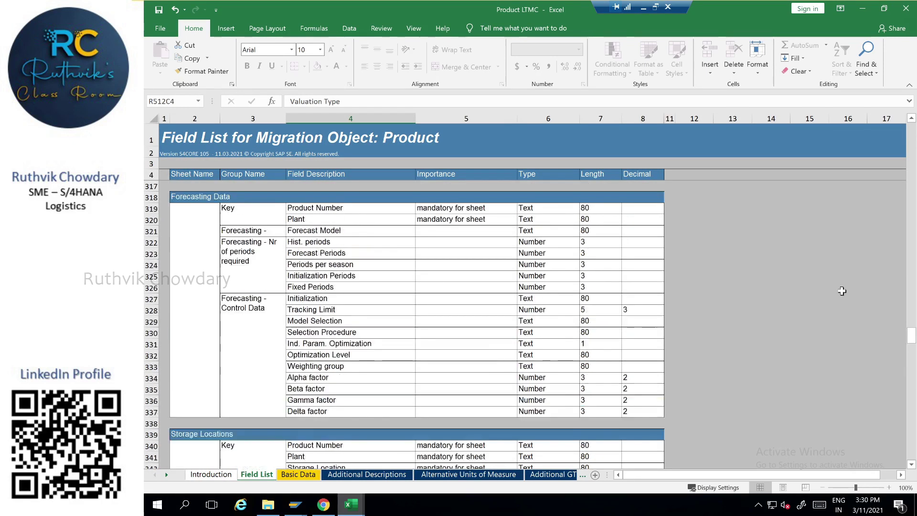
left_click_drag(911, 333, 911, 129)
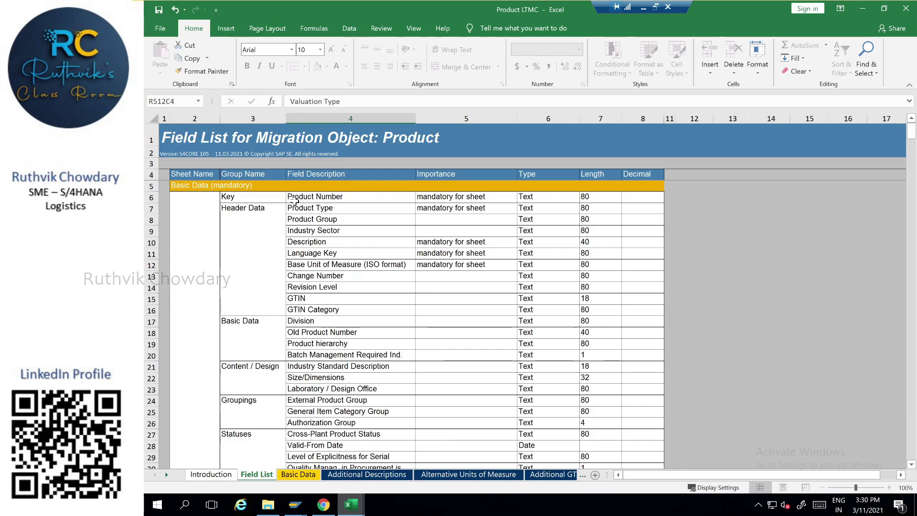
left_click(352, 505)
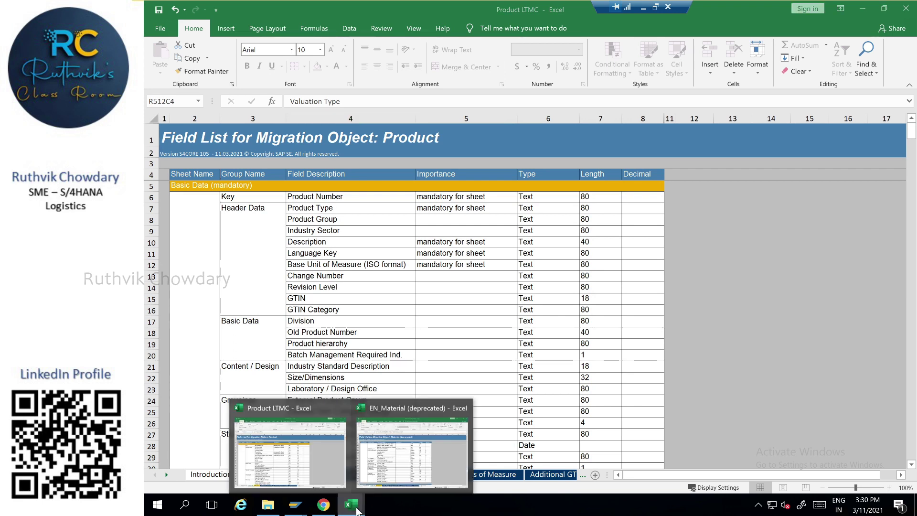
left_click(410, 451)
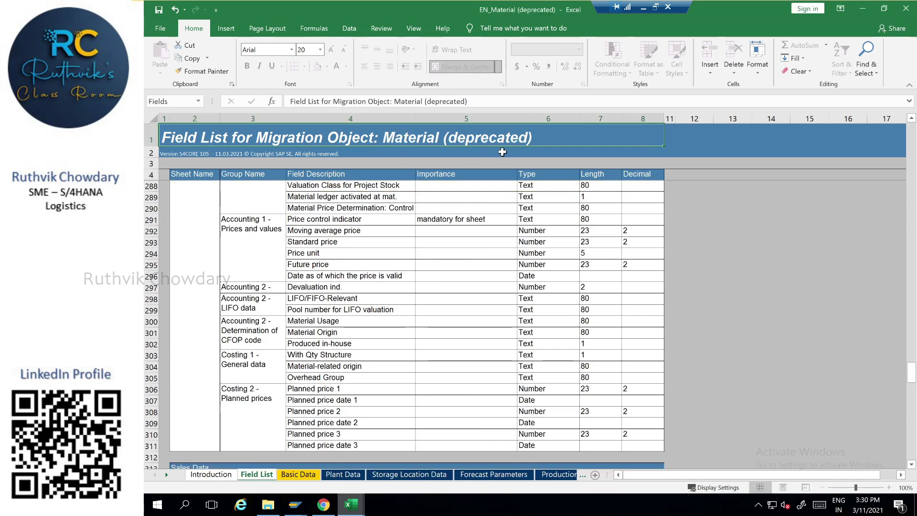
left_click_drag(911, 372, 911, 133)
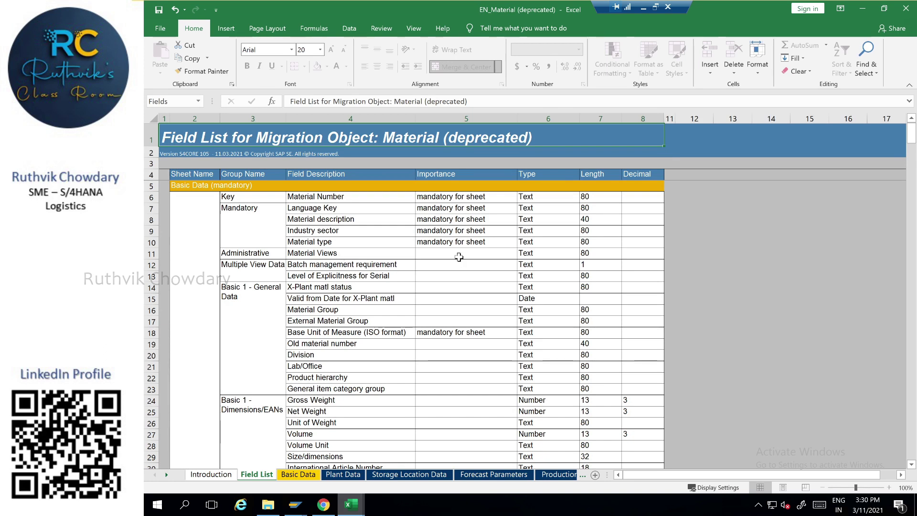
left_click(354, 503)
left_click(316, 466)
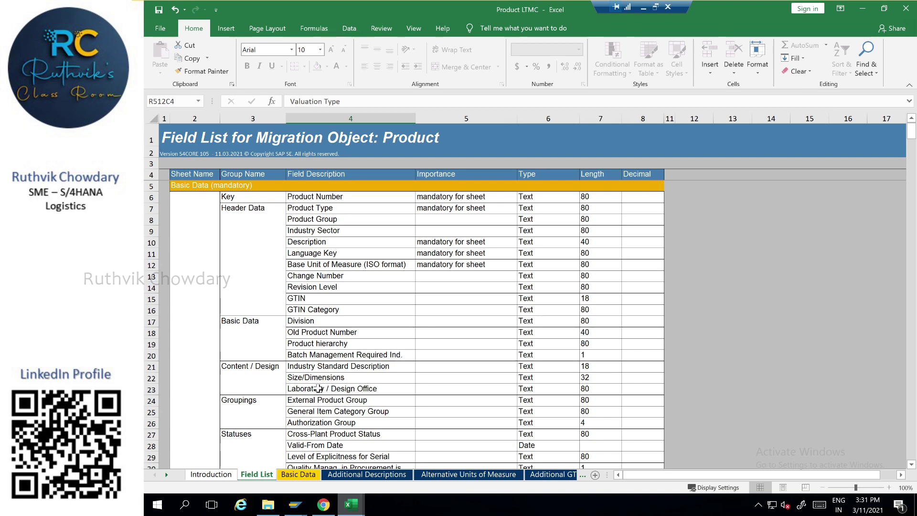
- Check Basic Data row 9 values FERT, M, EN and EA, then view Additional Descriptions
left_click(298, 474)
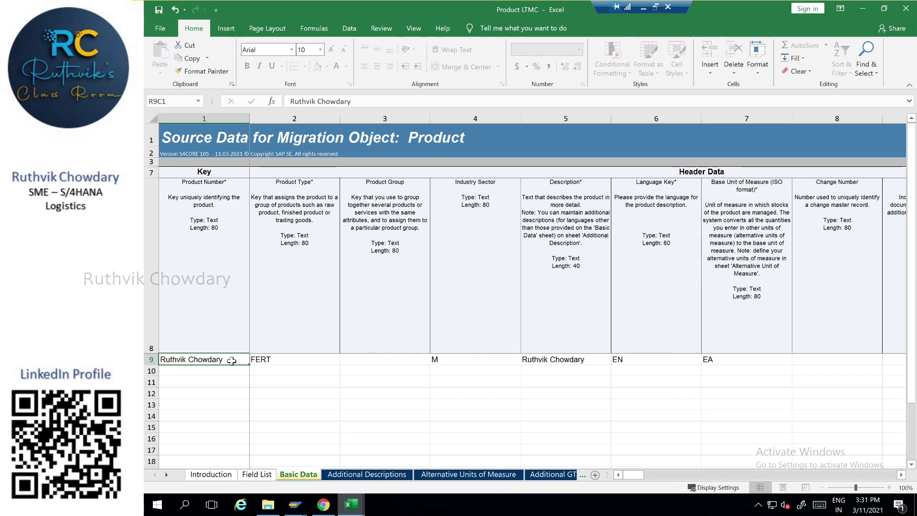
left_click(293, 357)
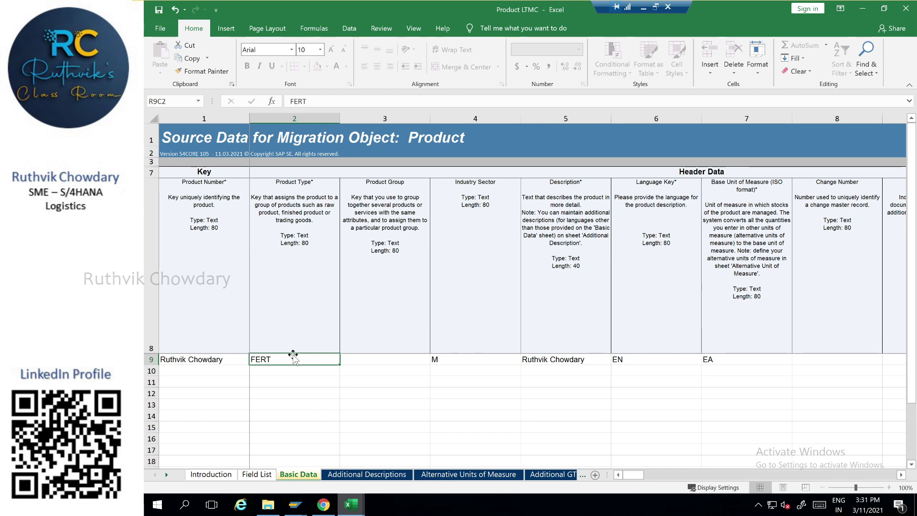
key("Right")
key("Right")
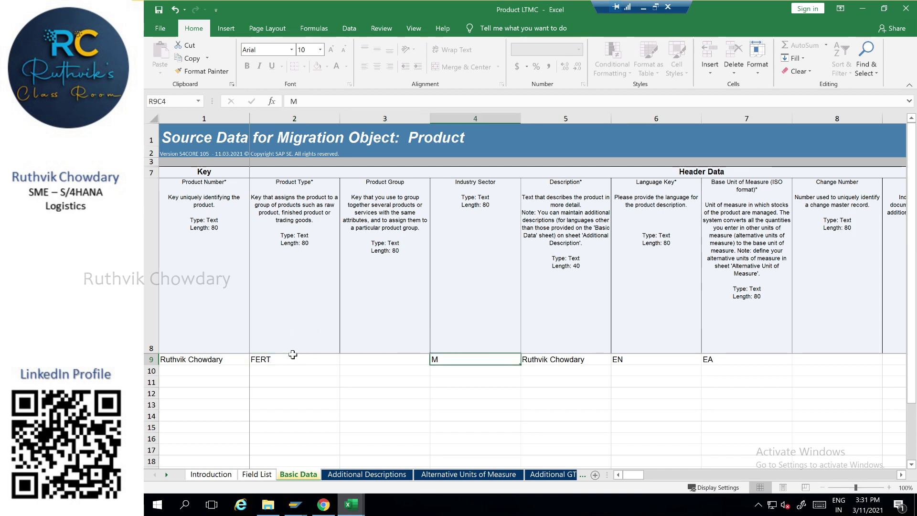
key("Right")
key("Right")
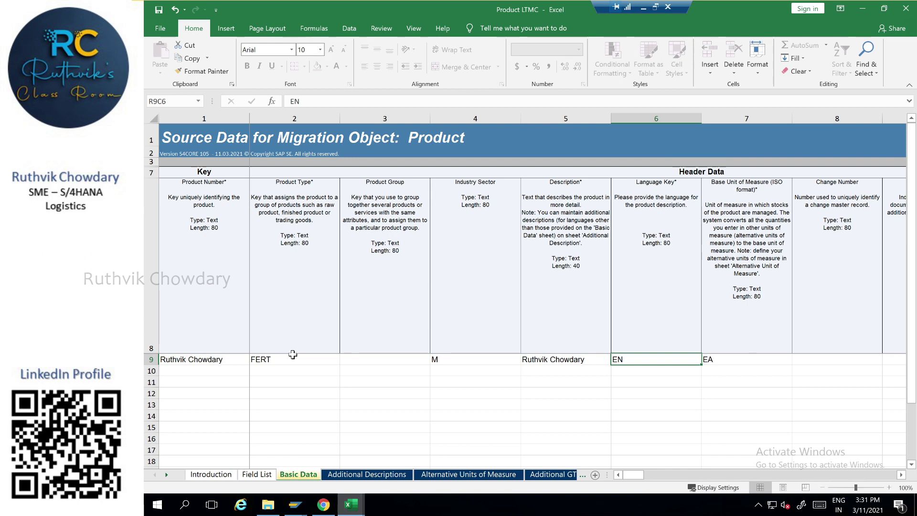
key("Right")
key("Right")
key("Right")
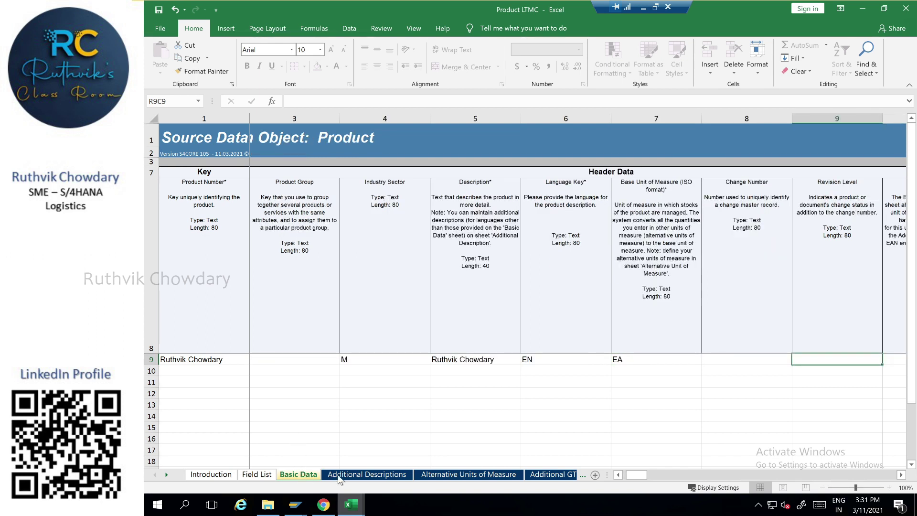
left_click(359, 475)
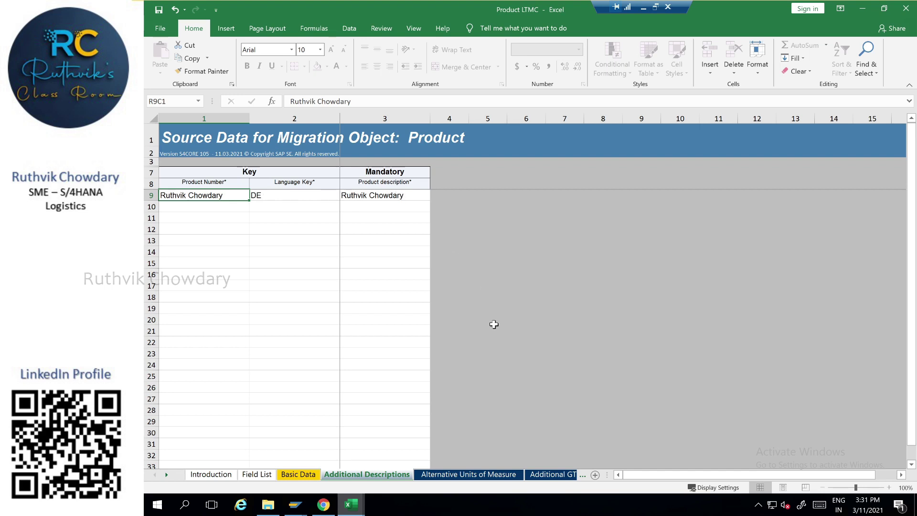
- Bring up the Plant Data sheet and check plant 1710 in row 9
left_click(166, 474)
left_click(166, 474)
left_click(167, 475)
left_click(167, 475)
left_click(167, 475)
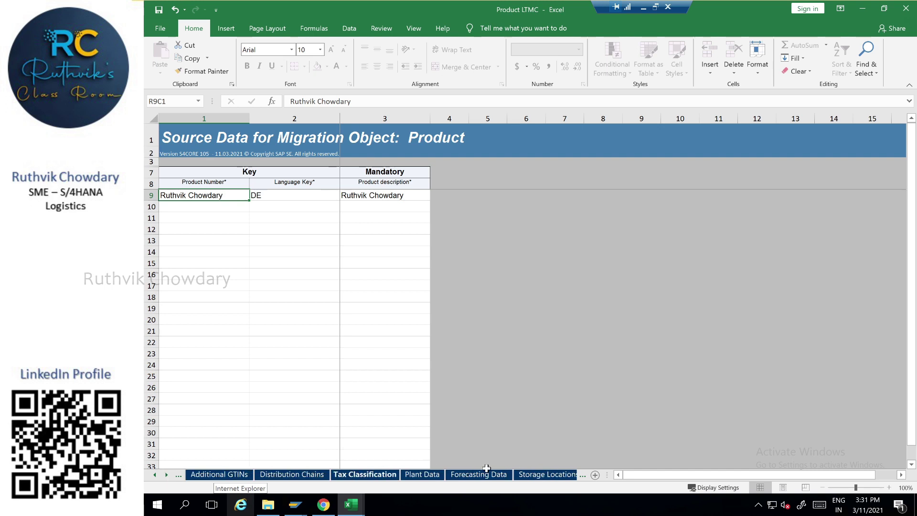
left_click(429, 477)
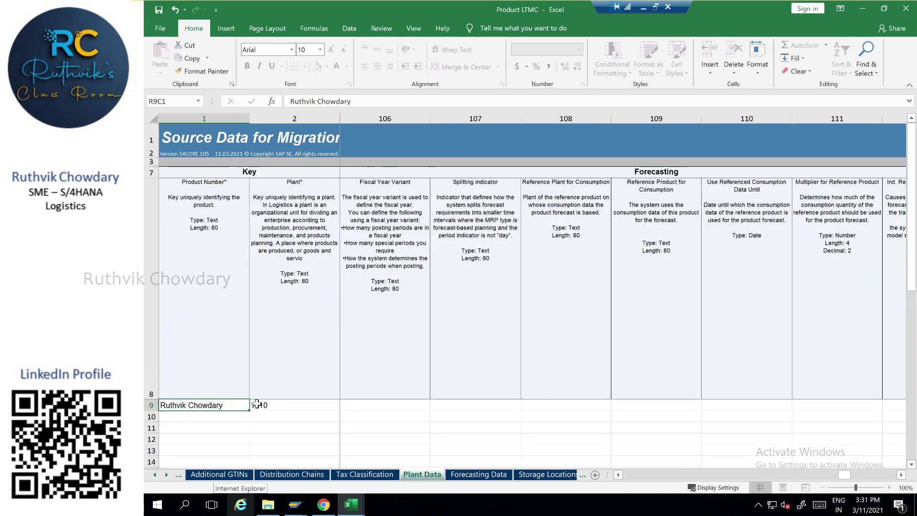
left_click(257, 404)
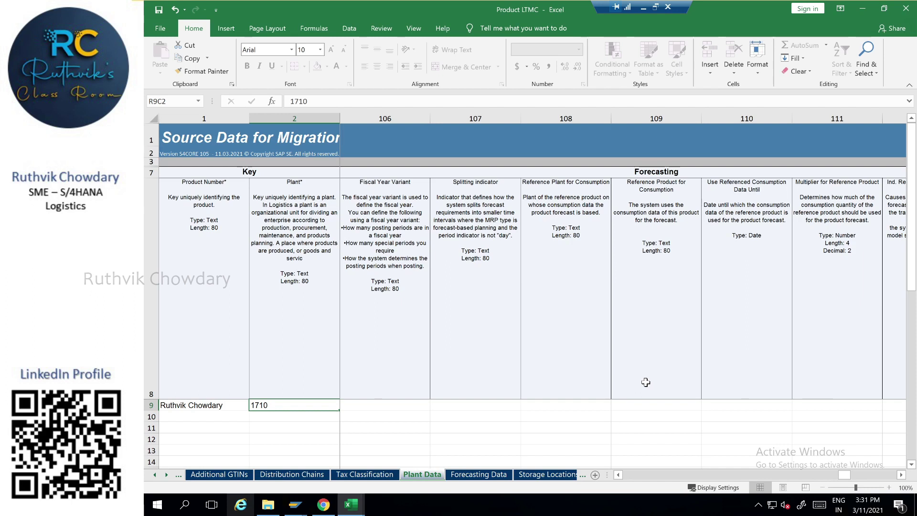
- Review row 9's MRP, purchasing, quality and lot-sizing fields, then show Storage Locations with 171A
key("Tab")
key("Tab")
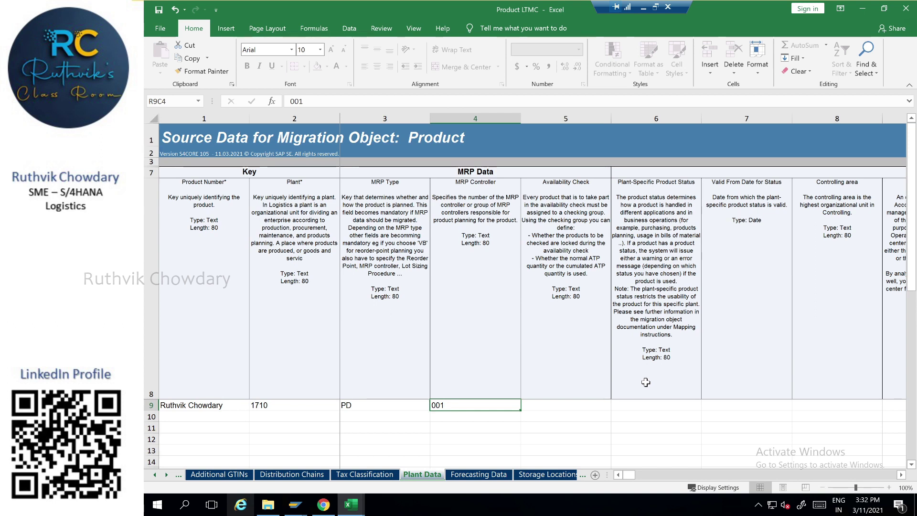
key("Right")
key("Right")
key("Right")
key("Right")
key("Right")
key("Right")
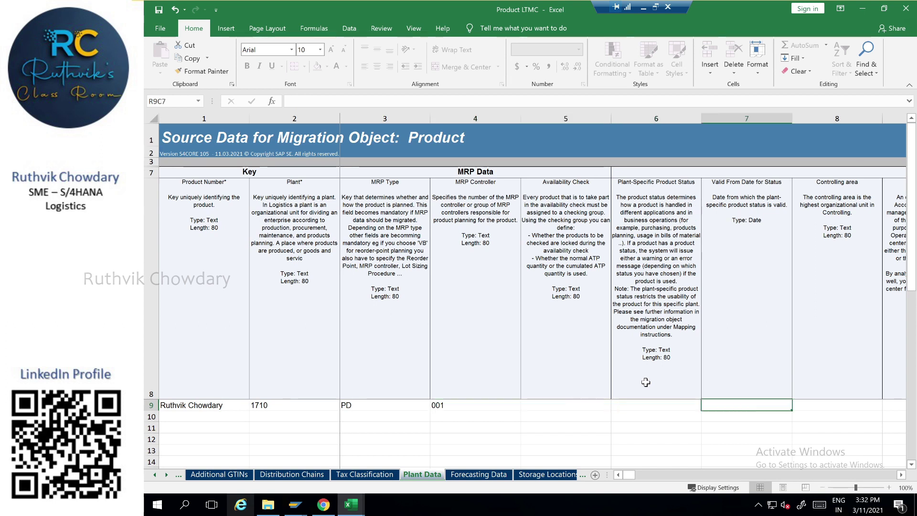
key("Right")
key("Right")
key("Right")
key("Right")
key("Right")
key("Right")
key("Right")
key("Right")
key("Right")
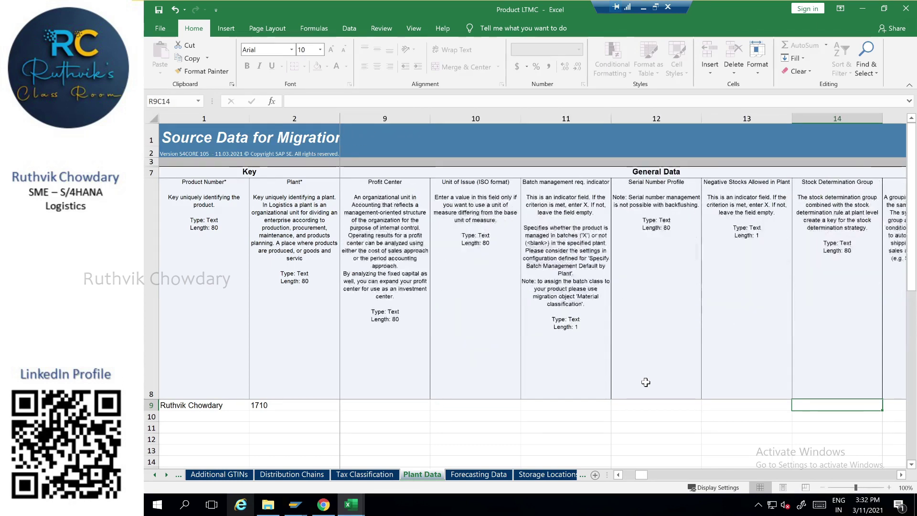
key("Right")
key("Right")
key("Right")
key("Right")
key("Right")
key("Right")
key("Right")
key("Right")
key("Right")
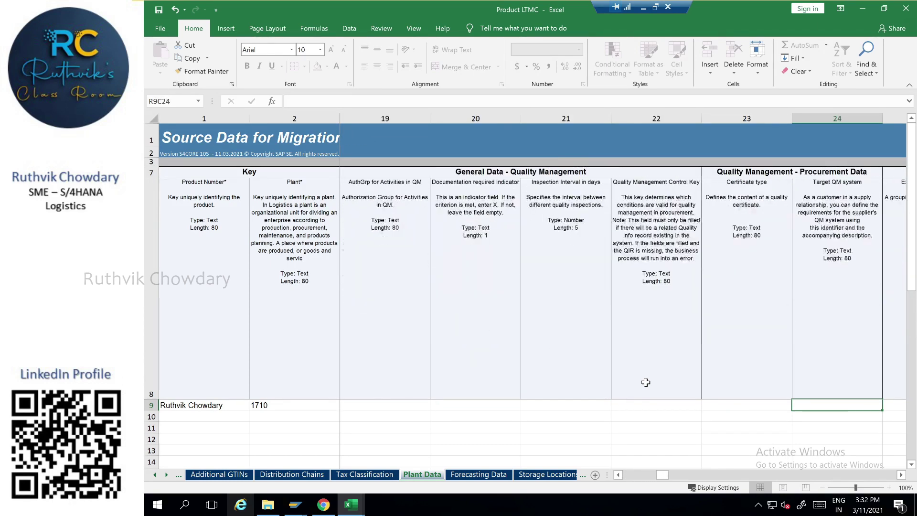
key("Right")
key("Right")
key("Right")
key("Right")
key("Right")
key("Right")
key("Right")
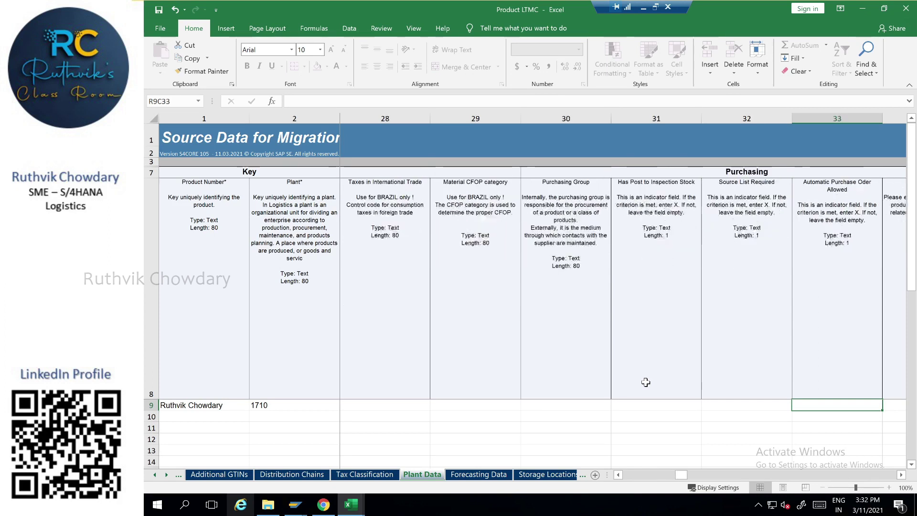
key("Right")
key("Right")
key("Right")
key("Right")
key("Right")
key("Right")
key("Right")
key("Right")
key("Right")
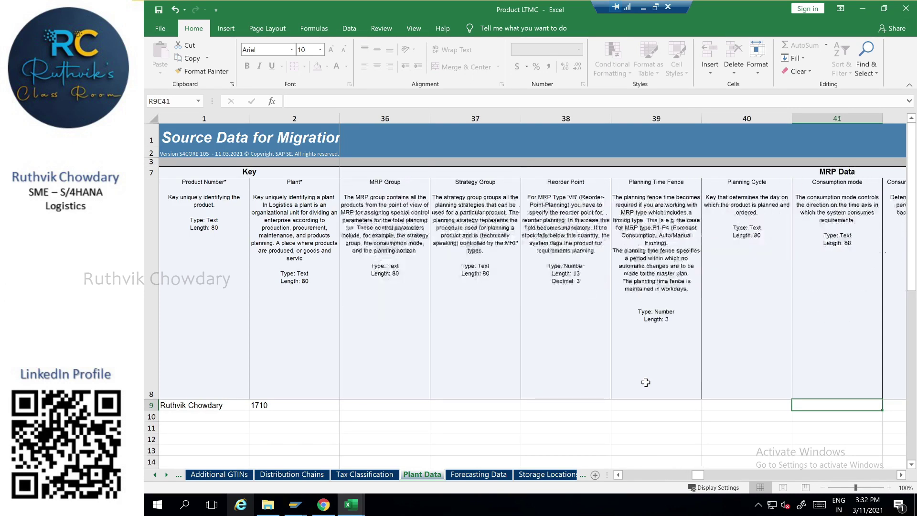
key("Right")
key("Right")
key("Right")
key("Right")
key("Right")
key("Right")
key("Right")
key("Right")
key("Right")
key("Right")
key("Right")
key("Right")
key("Right")
key("Right")
key("Right")
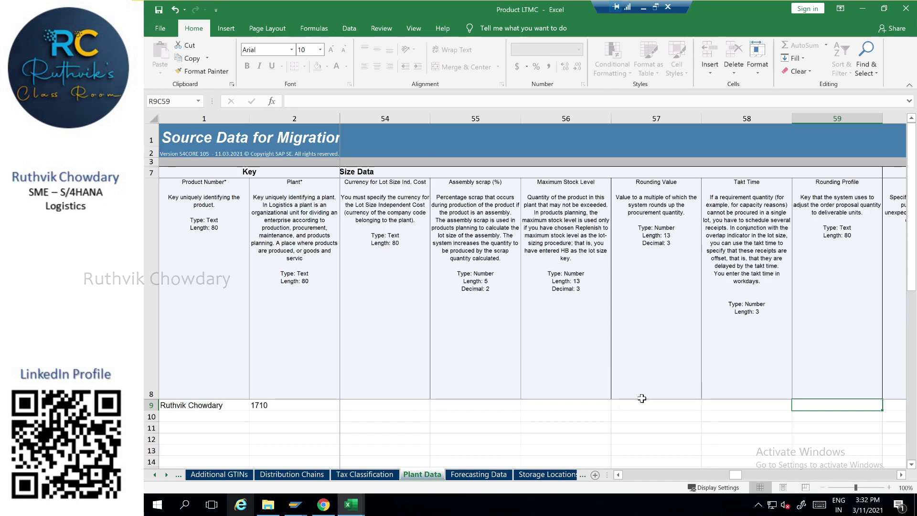
key("Left")
key("Left")
key("Left")
key("Left")
key("Left")
key("Left")
key("Left")
key("Left")
key("Left")
key("Left")
key("Left")
key("Left")
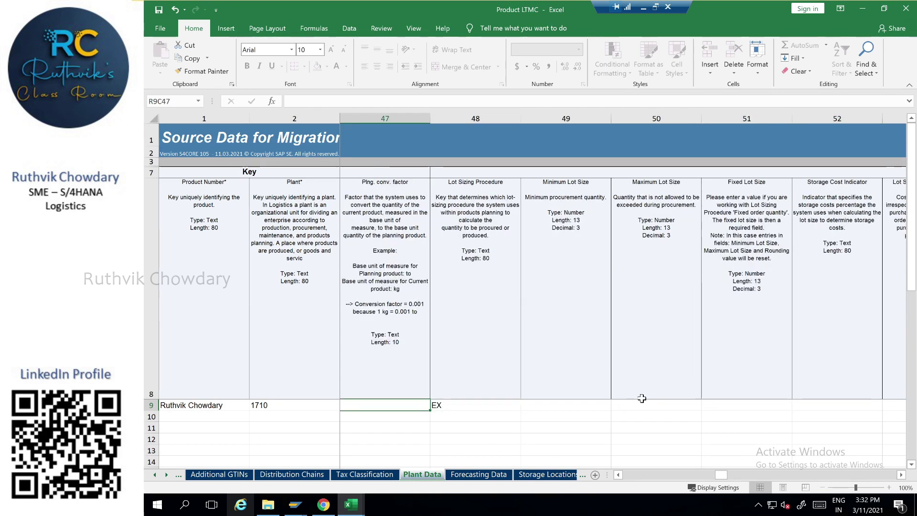
key("Left")
key("Left")
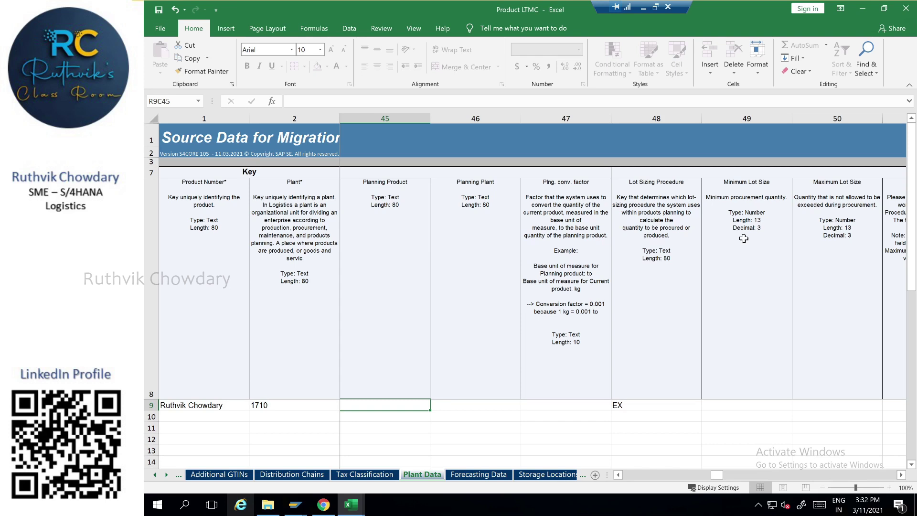
left_click(549, 475)
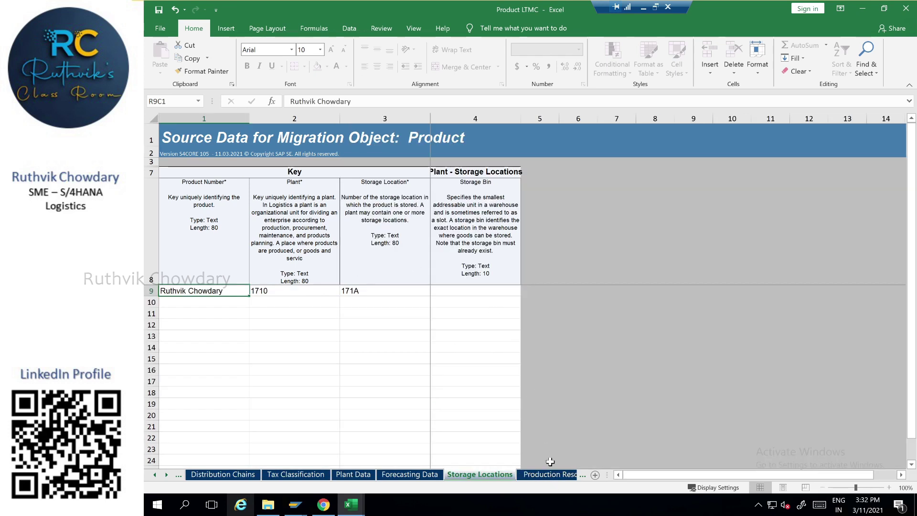
- Open the MRP Area sheet and scan row 9's empty procurement and planning fields
left_click(550, 474)
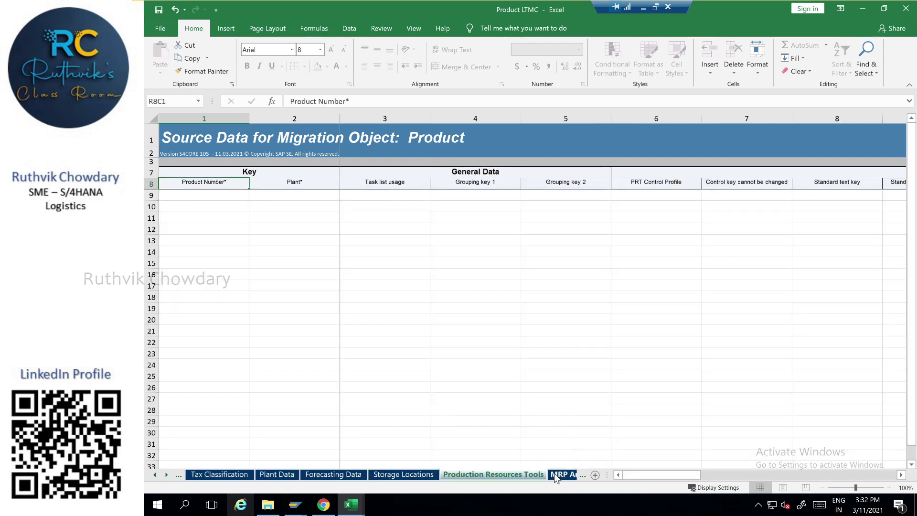
left_click(553, 475)
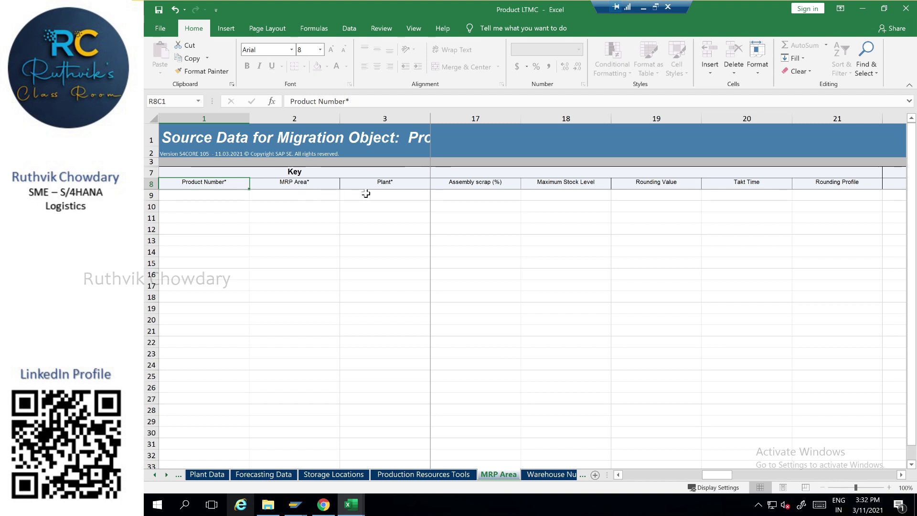
left_click(466, 195)
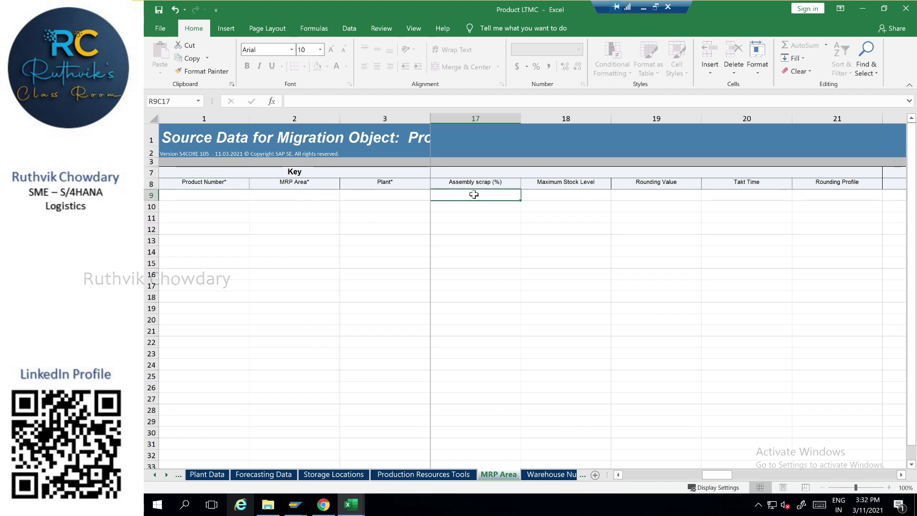
key("Right")
key("Right")
key("Right")
key("Right")
key("Right")
key("Right")
key("Right")
key("Right")
key("Right")
key("Right")
key("Right")
key("Right")
key("Right")
key("Right")
key("Right")
key("Right")
key("Right")
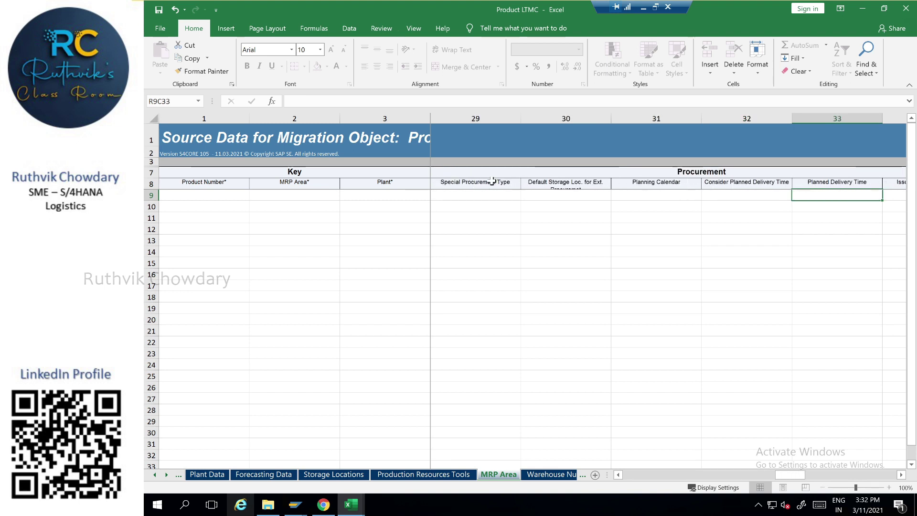
key("Right")
key("Right")
key("Right")
key("Right")
key("Right")
key("Right")
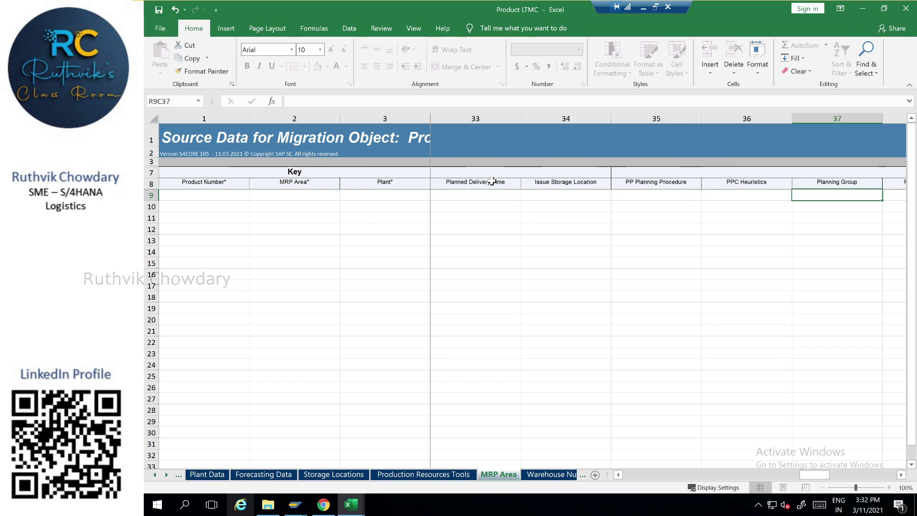
key("Right")
key("Right")
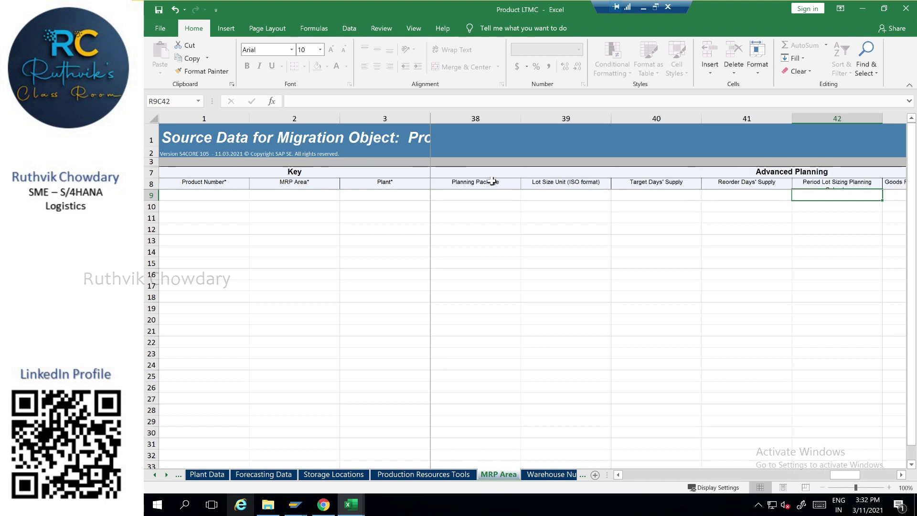
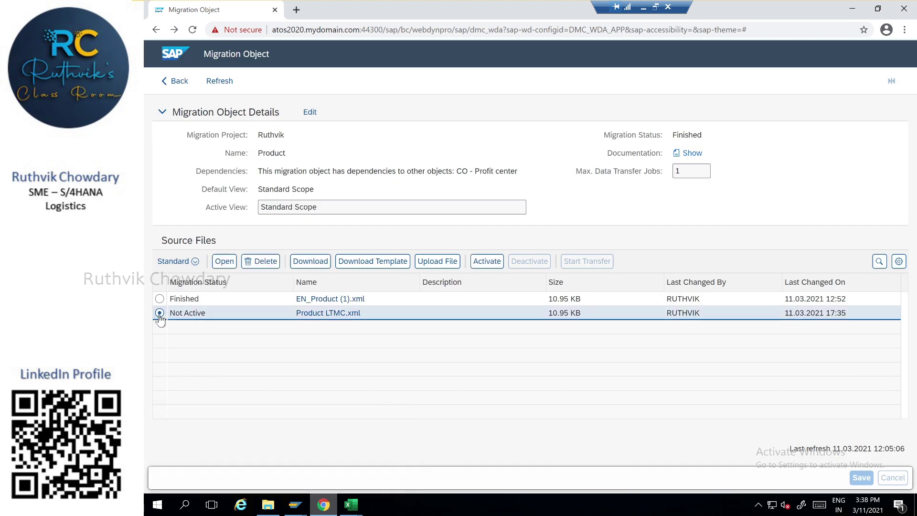
- Activate Product LTMC.xml and start its transfer, confirming the warnings so data validation runs to 100%
left_click(492, 266)
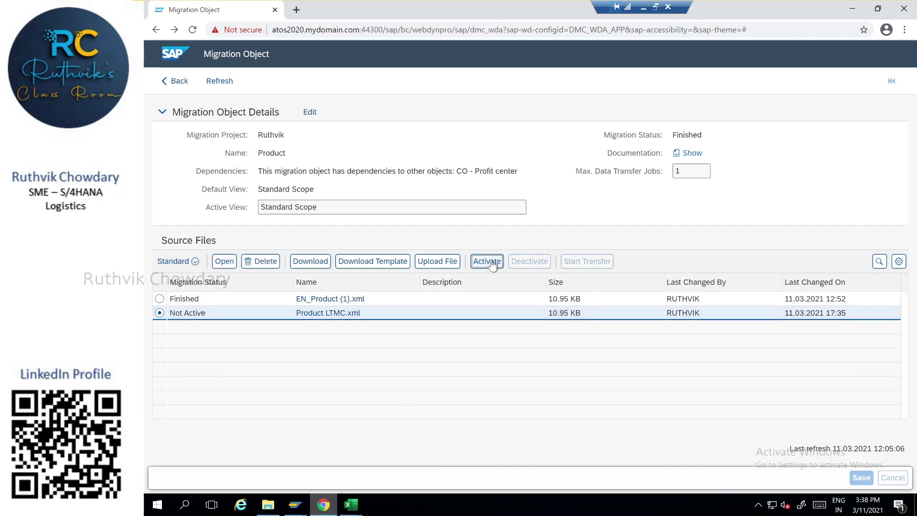
left_click(583, 264)
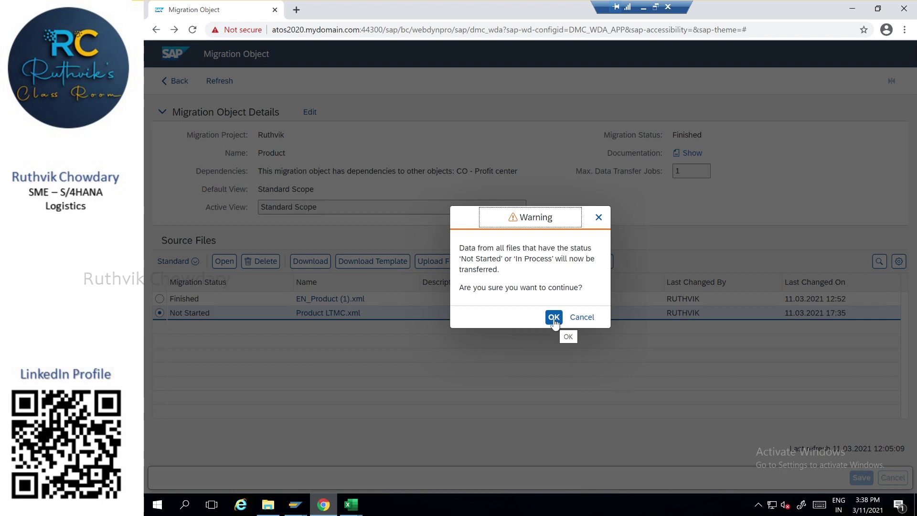
left_click(554, 317)
left_click(553, 318)
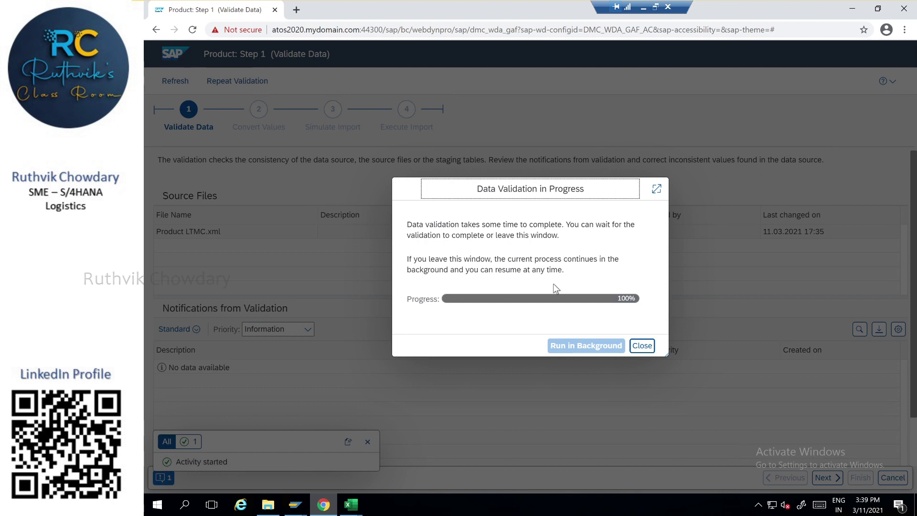
- Close the finished validation dialog and advance to Step 2, Convert Values
left_click(640, 346)
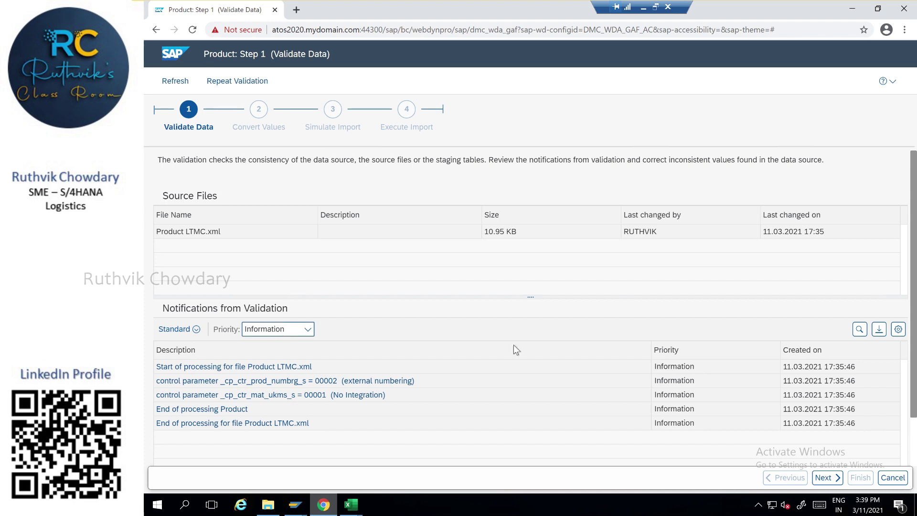
left_click(825, 477)
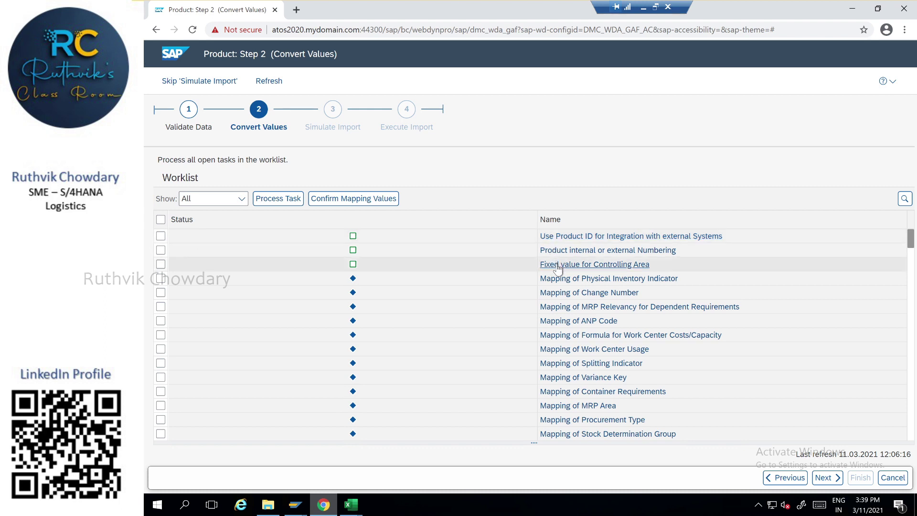
- Advance past Convert Values and simulation so the Product data import runs to 100%
left_click(817, 479)
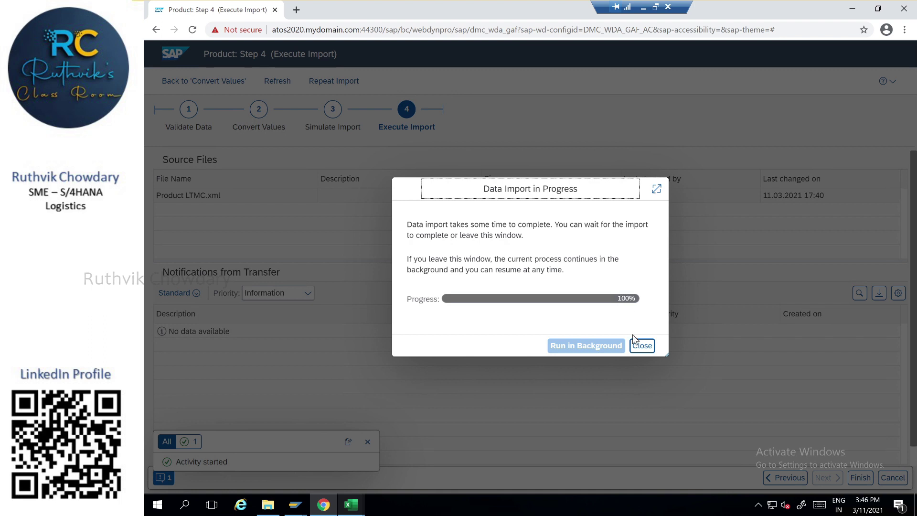
- Close the import dialog, finish the migration of Product LTMC.xml, and switch to SAP GUI
left_click(641, 346)
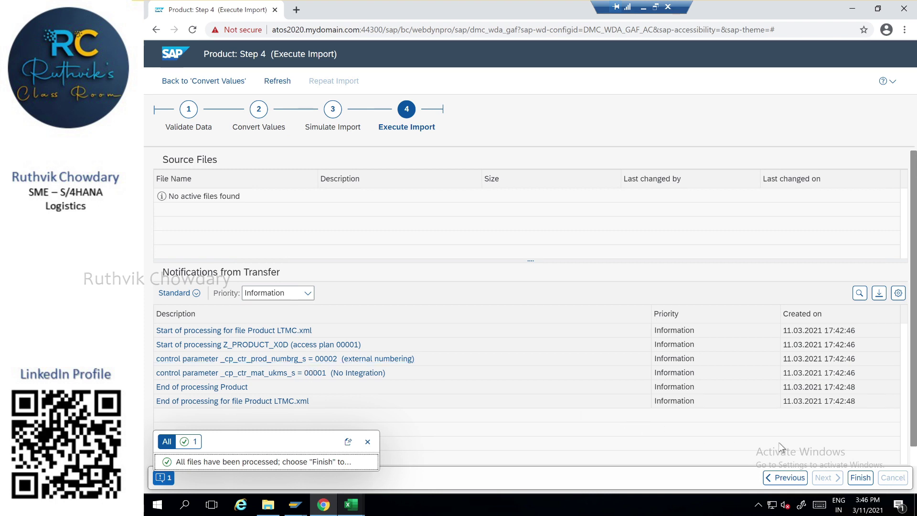
left_click(860, 476)
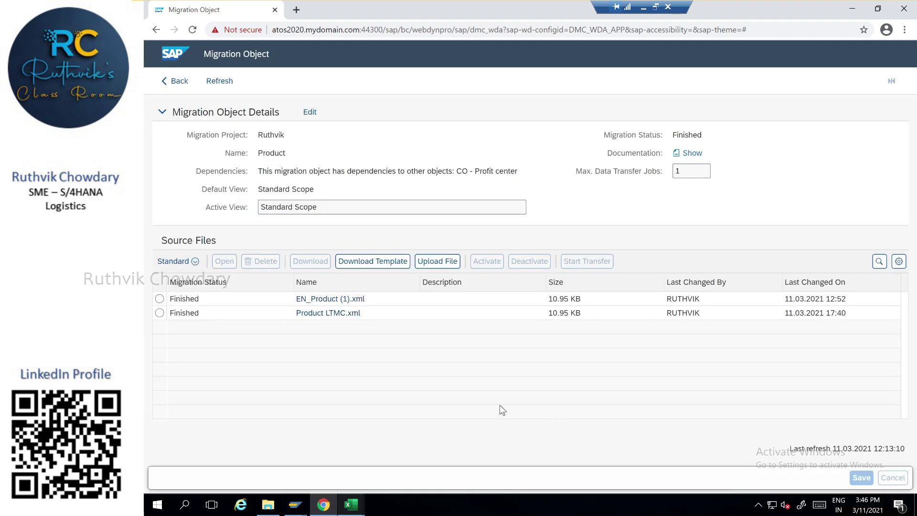
left_click(296, 507)
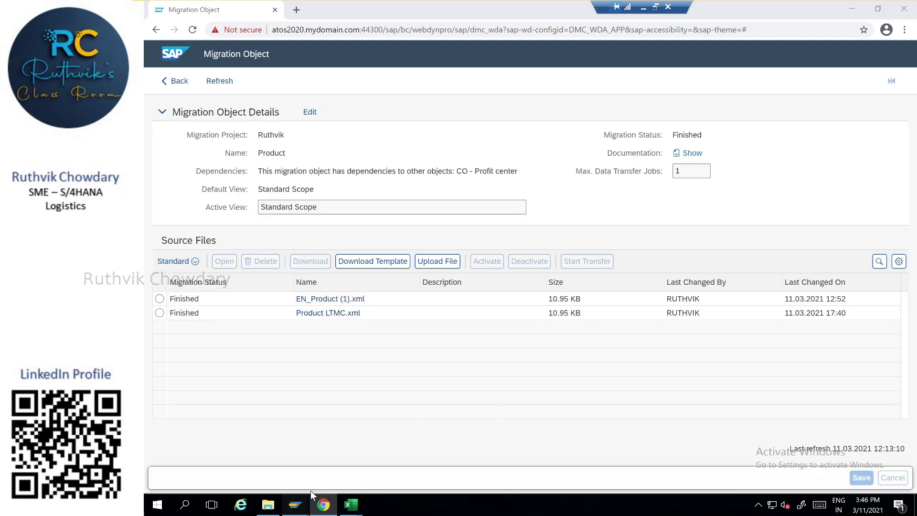
- Enter the migrated material number in Change Material (MM02)
left_click(330, 471)
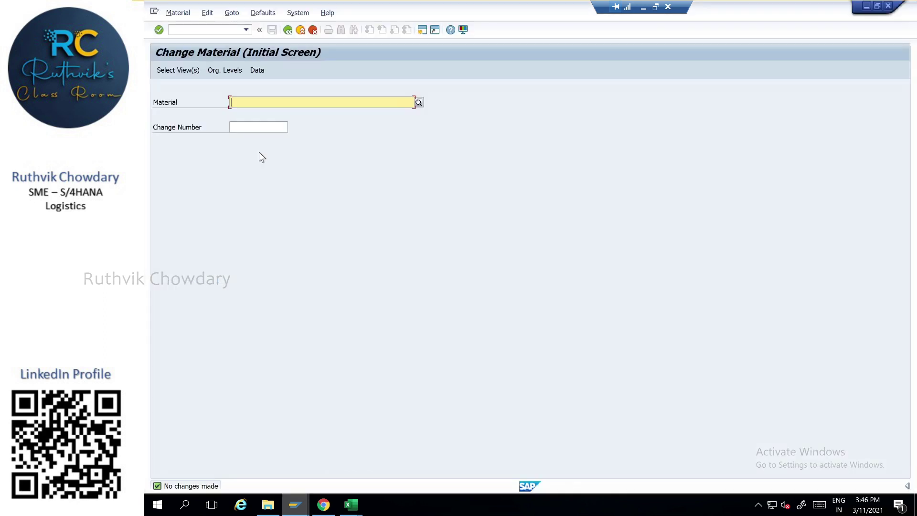
type("RUTHVIK")
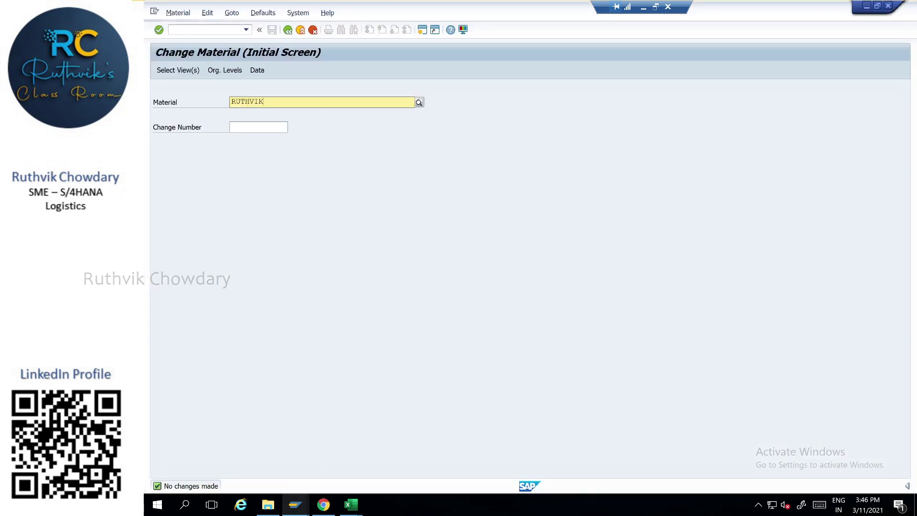
type("CHOW")
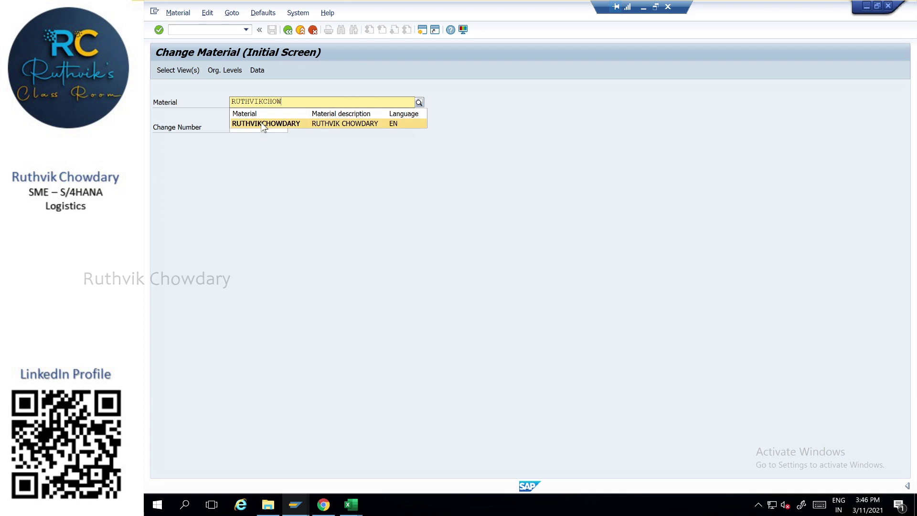
left_click(262, 124)
key("Return")
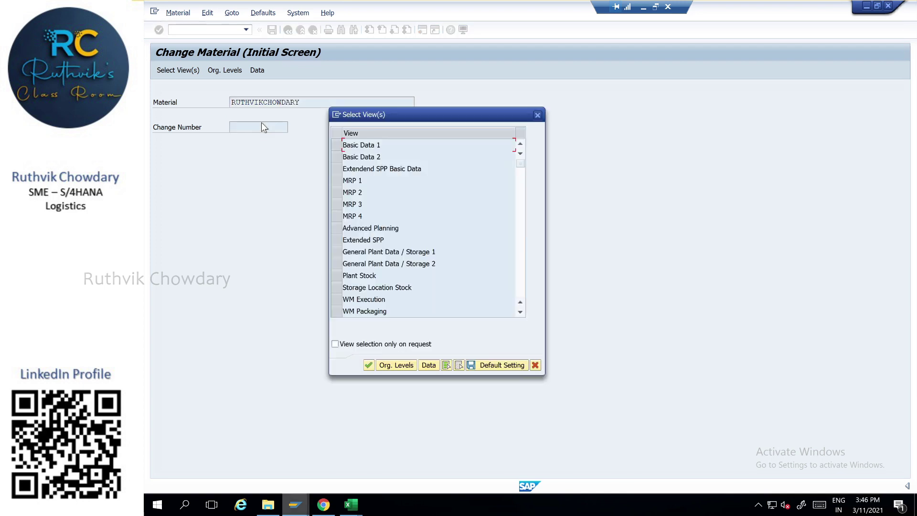
- Open Basic Data 1 and MRP 1 for plant 1710, storage location 171A, and show the descriptions
left_click(336, 146)
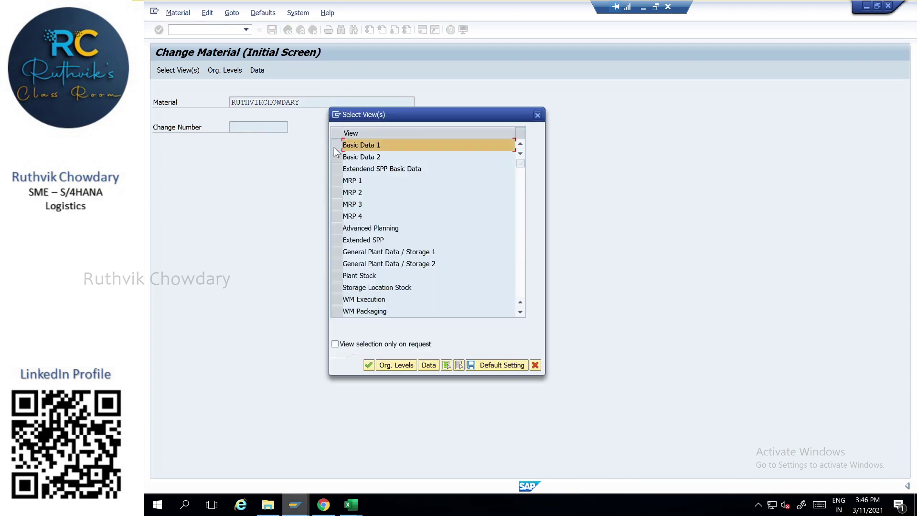
left_click(336, 180)
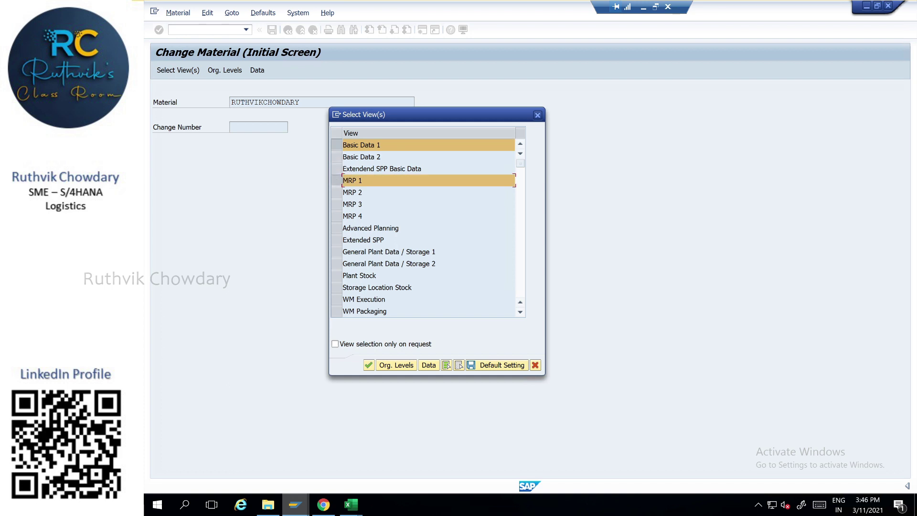
left_click(368, 365)
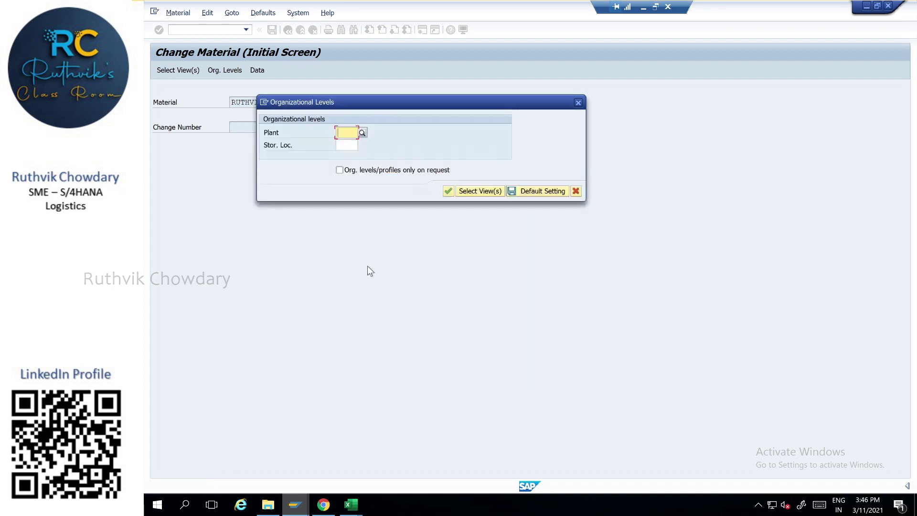
left_click(349, 144)
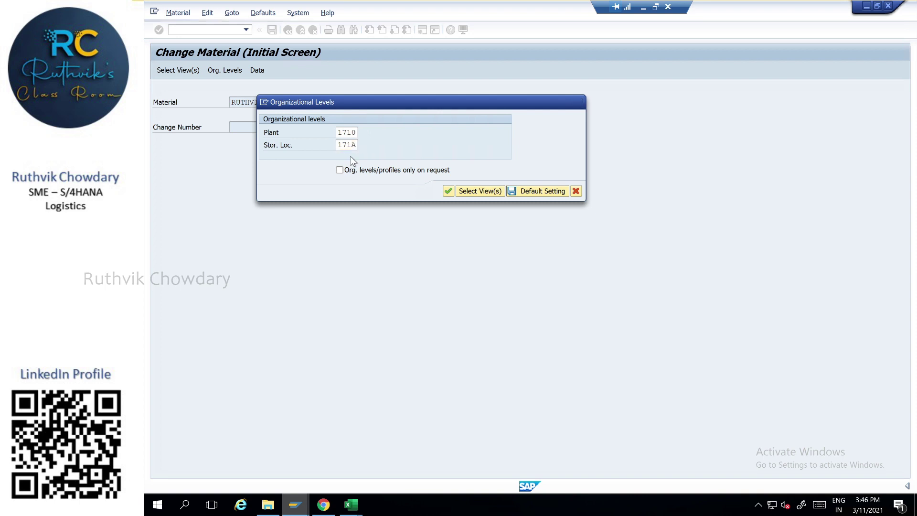
key("Return")
left_click(199, 72)
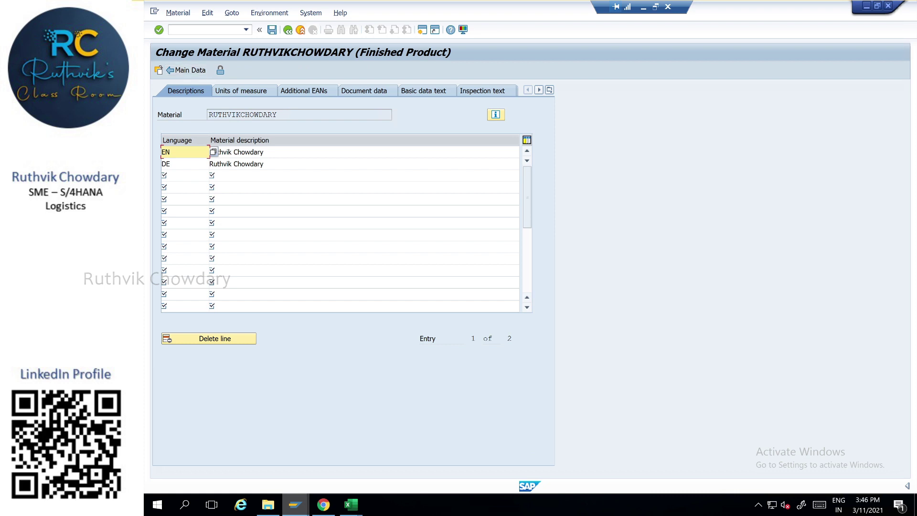
- Check the English description, then review the MRP 1 data for plant 1710
left_click(264, 152)
left_click(202, 73)
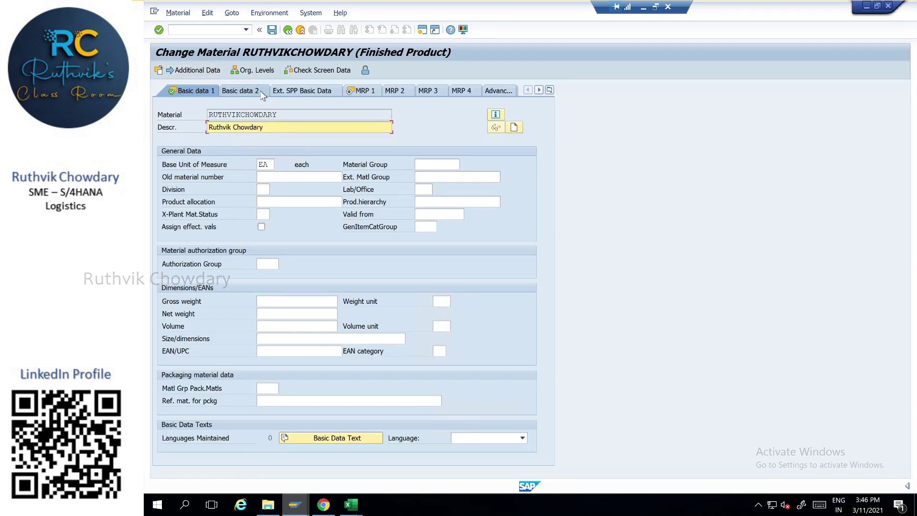
left_click(356, 92)
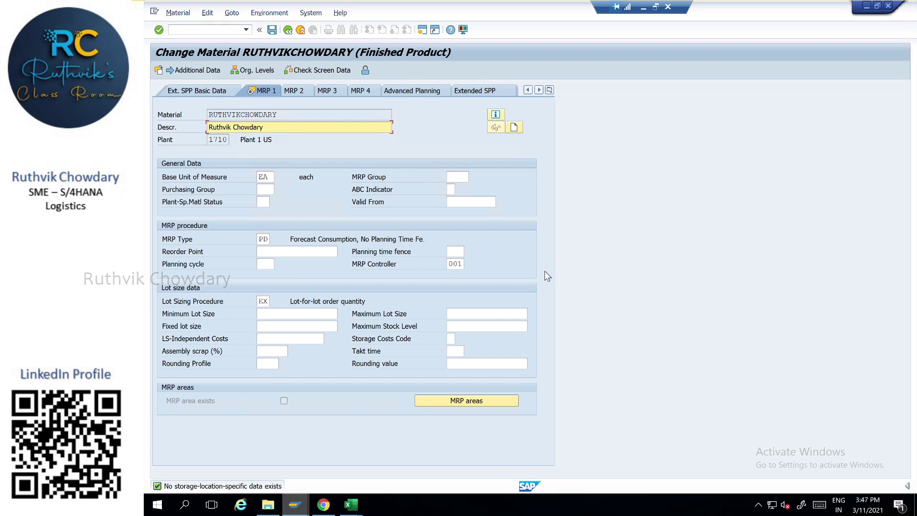
- Review storage location stock and status info, then leave the material, answering Yes
left_click(549, 90)
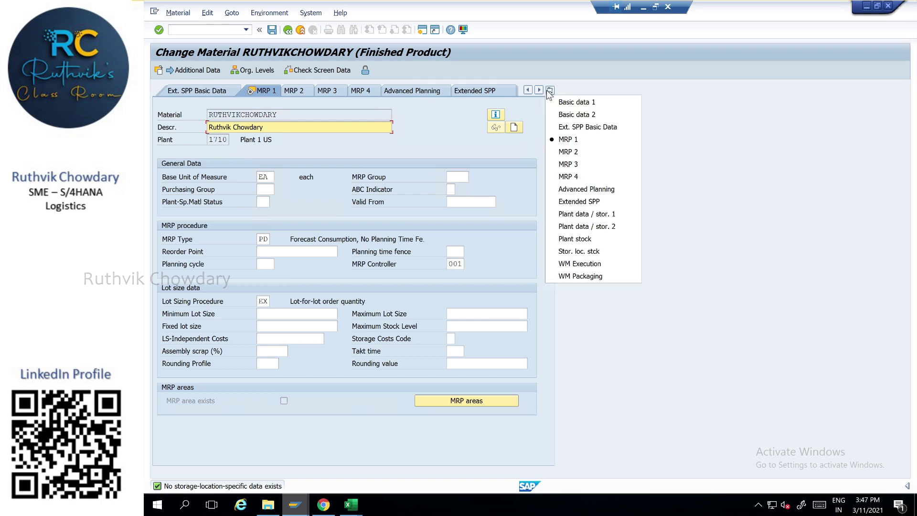
left_click(579, 251)
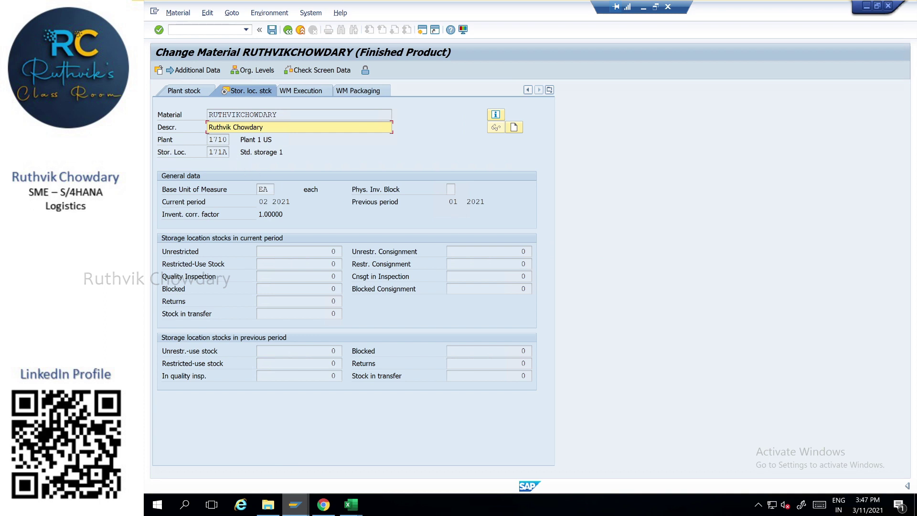
left_click(495, 117)
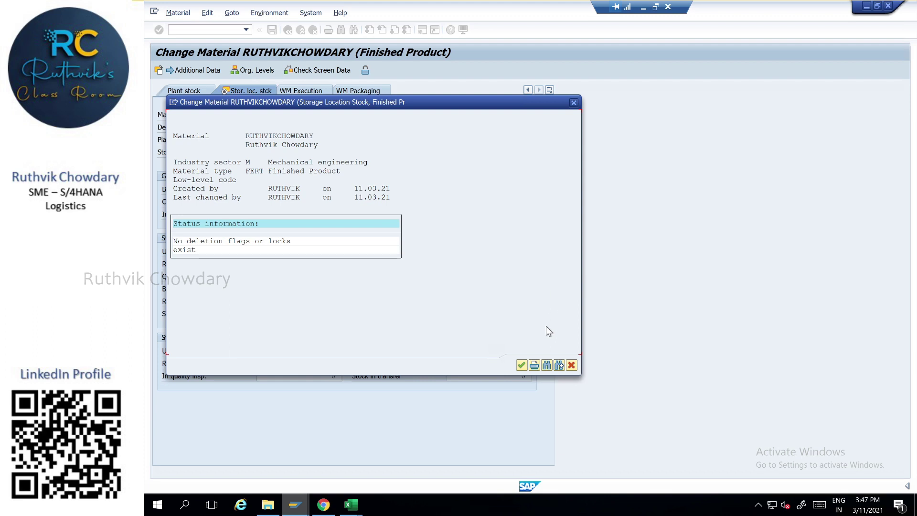
left_click(519, 364)
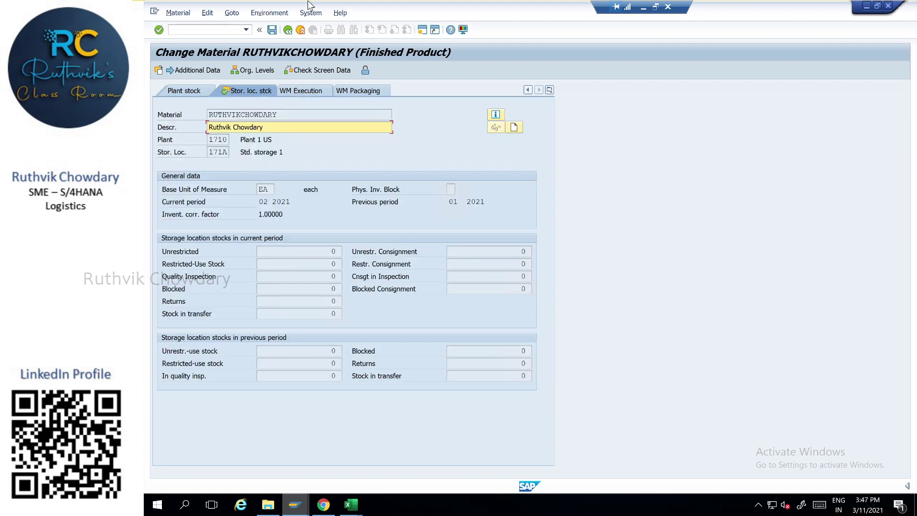
left_click(287, 30)
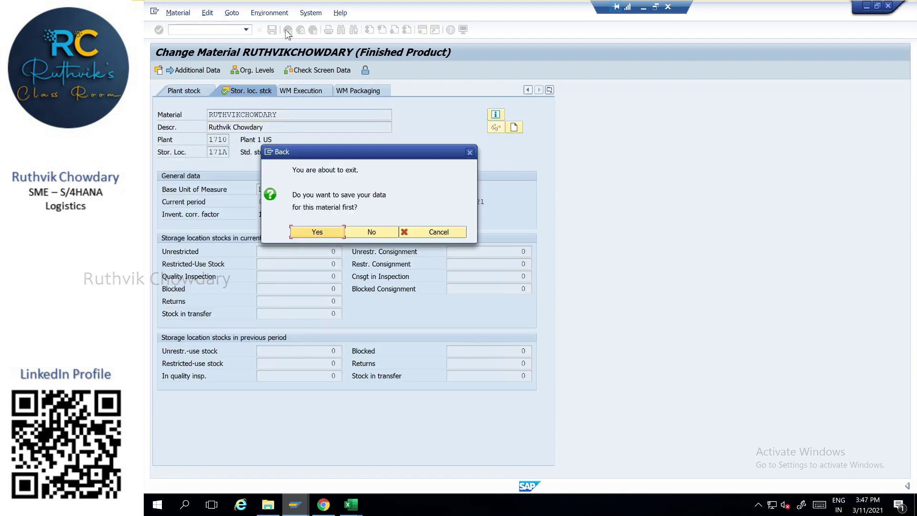
left_click(325, 234)
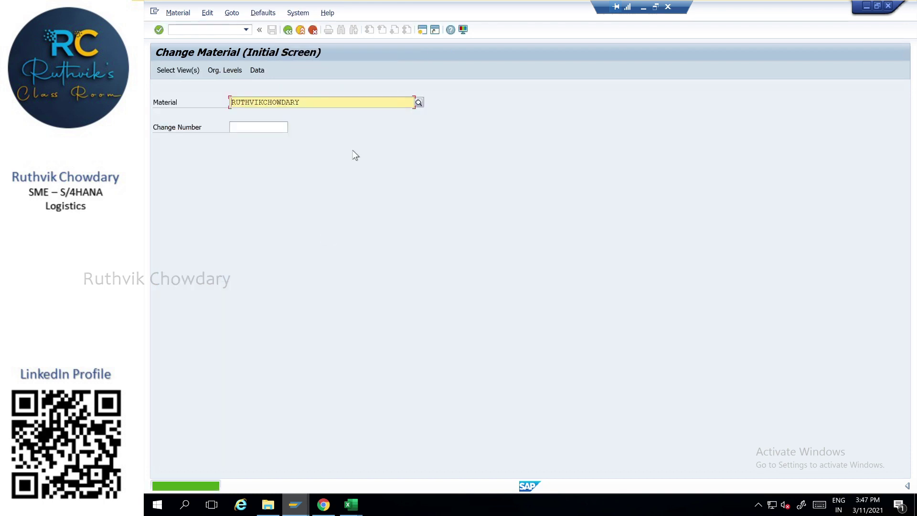